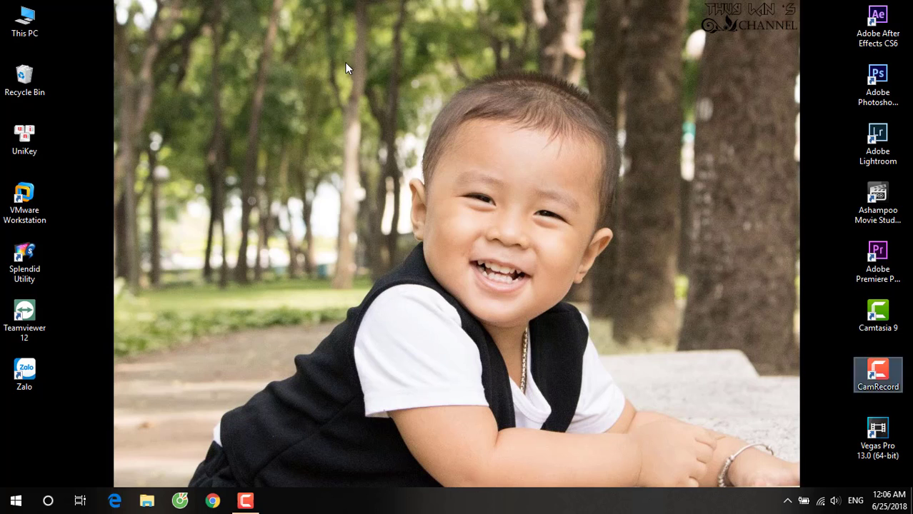
pyautogui.rightClick(344, 63)
pyautogui.click(378, 101)
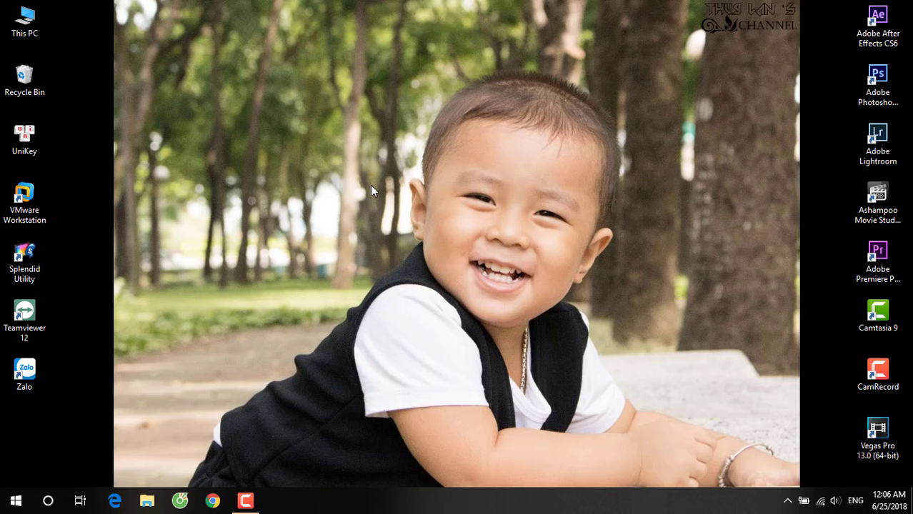
# Step: Open Notepad with a blank document, enlarge its window and position it near the middle of the desktop
pyautogui.press('super+r')
pyautogui.write('n')
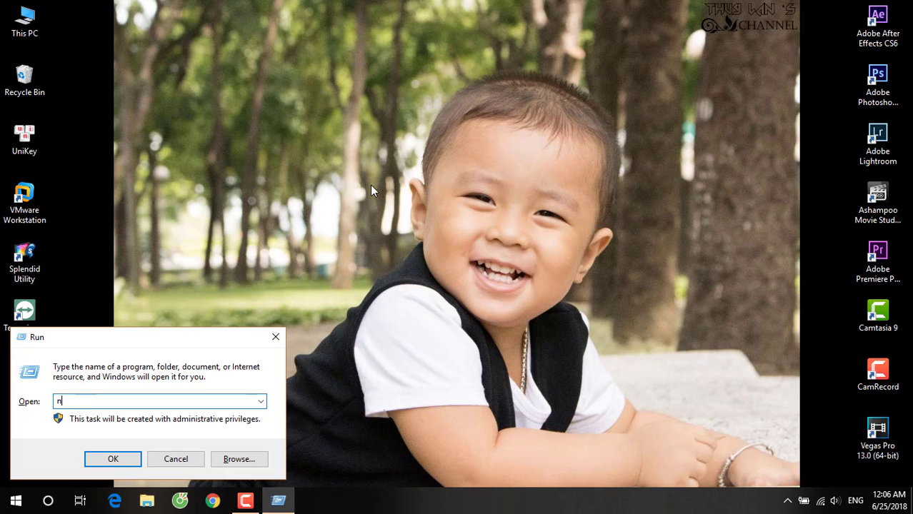
pyautogui.write('otepad')
pyautogui.press('Return')
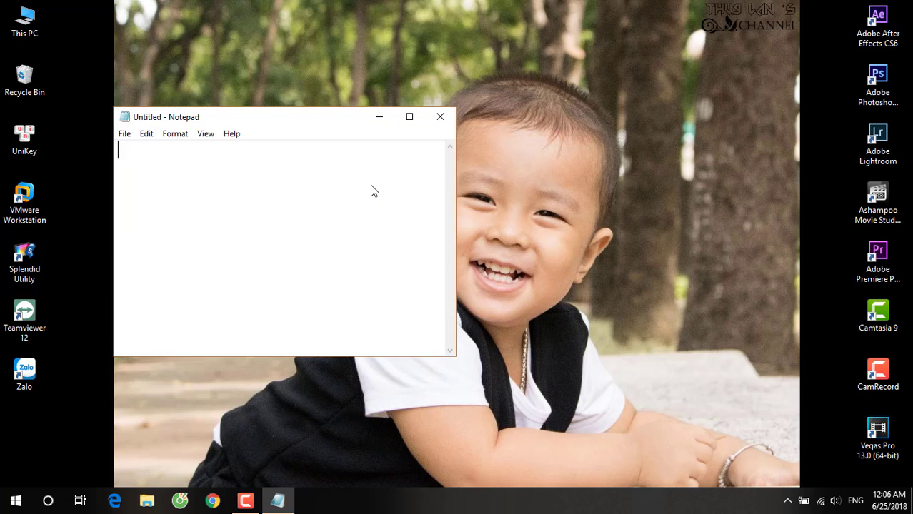
pyautogui.moveTo(335, 116); pyautogui.dragTo(420, 89)
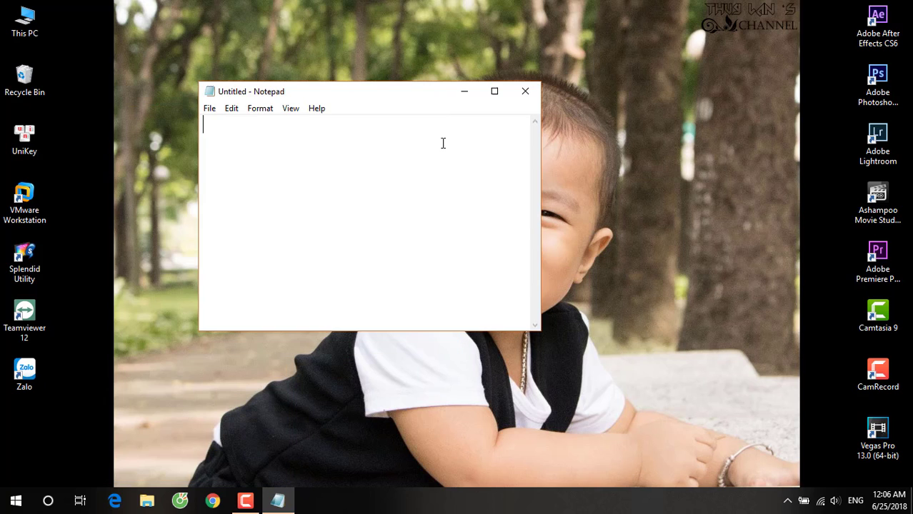
pyautogui.moveTo(540, 334); pyautogui.dragTo(774, 401)
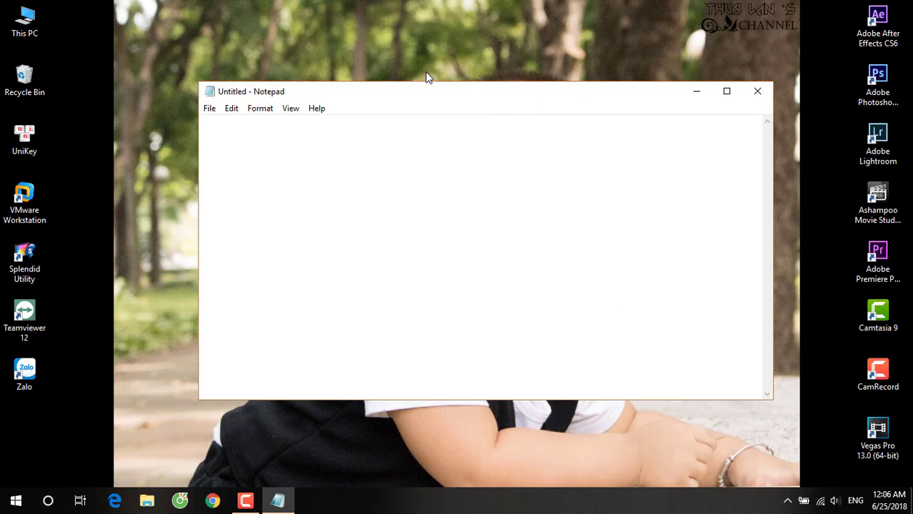
pyautogui.moveTo(453, 94); pyautogui.dragTo(416, 72)
# Step: Set a larger font size for the Notepad text, keeping Times New Roman in Regular style
pyautogui.click(222, 85)
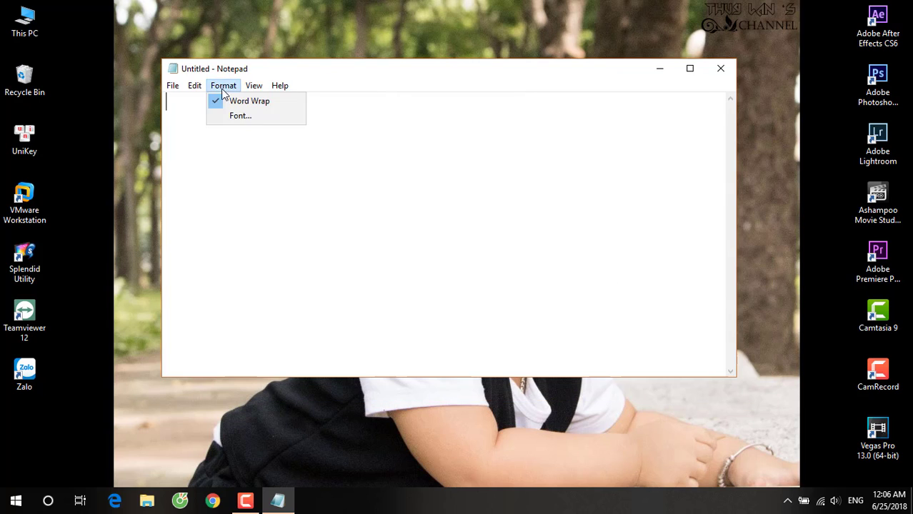
pyautogui.click(236, 116)
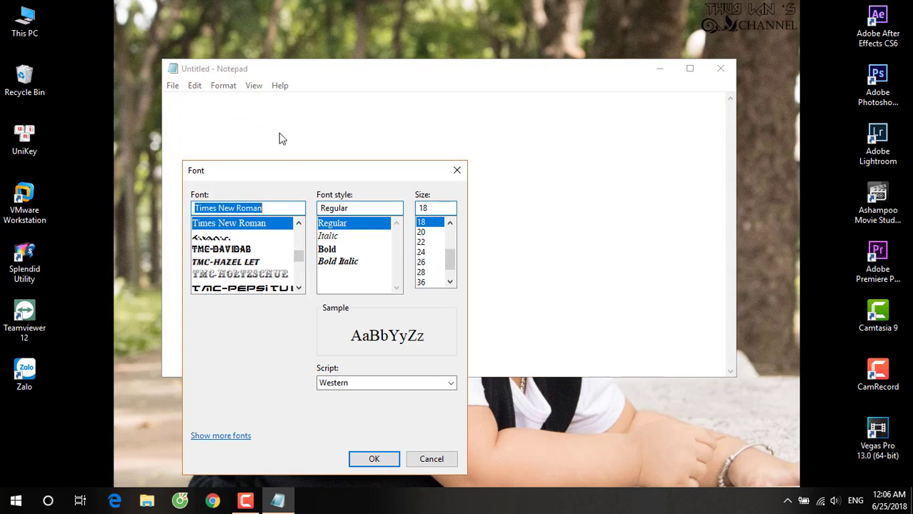
pyautogui.click(428, 250)
pyautogui.click(374, 459)
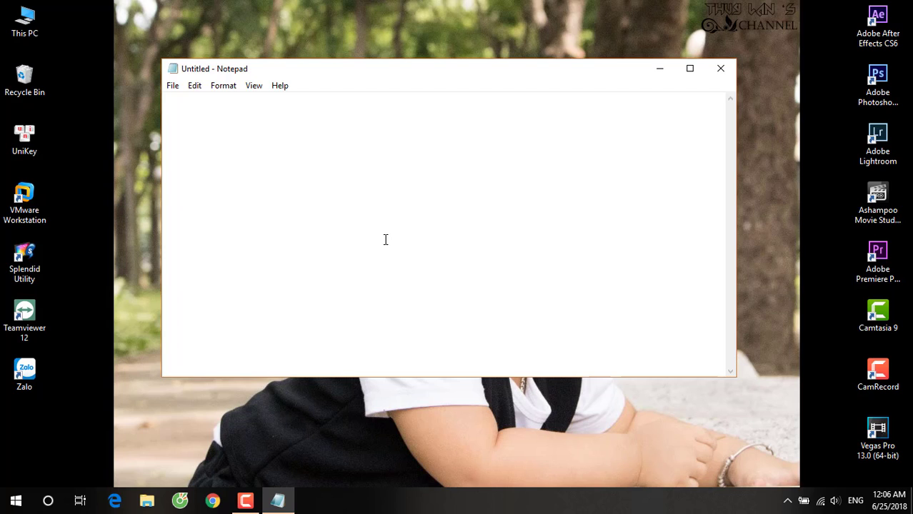
# Step: Write the heading "Hướng dẫn tăng tốc windows 10 :" in the blank document
pyautogui.write('Huowngs daaxn')
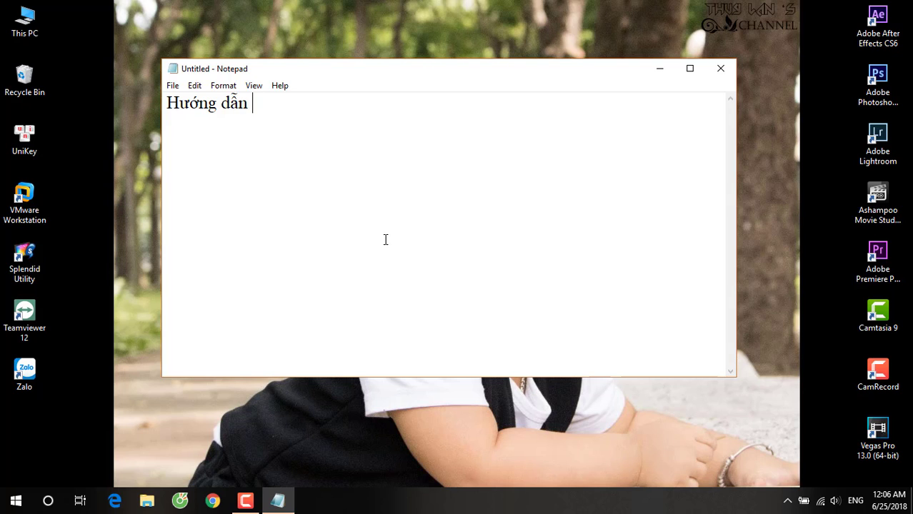
pyautogui.write('tawng toos')
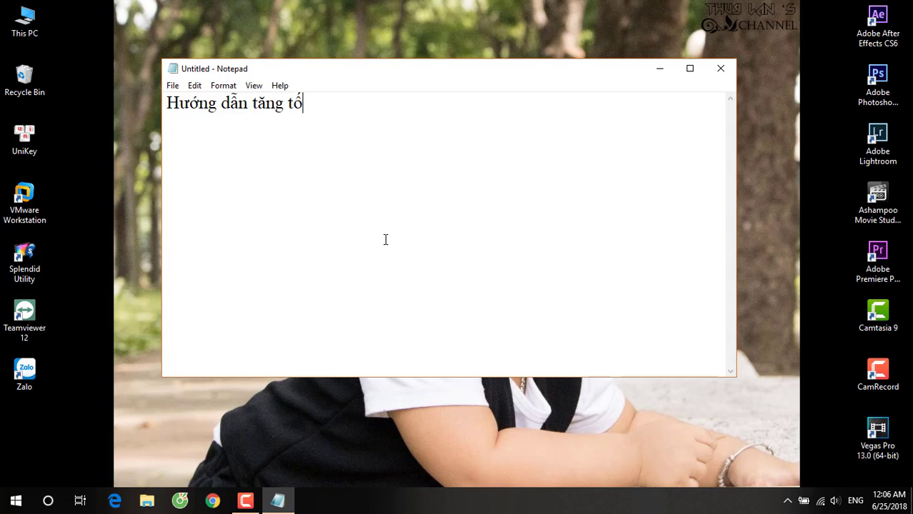
pyautogui.write('c windows 1')
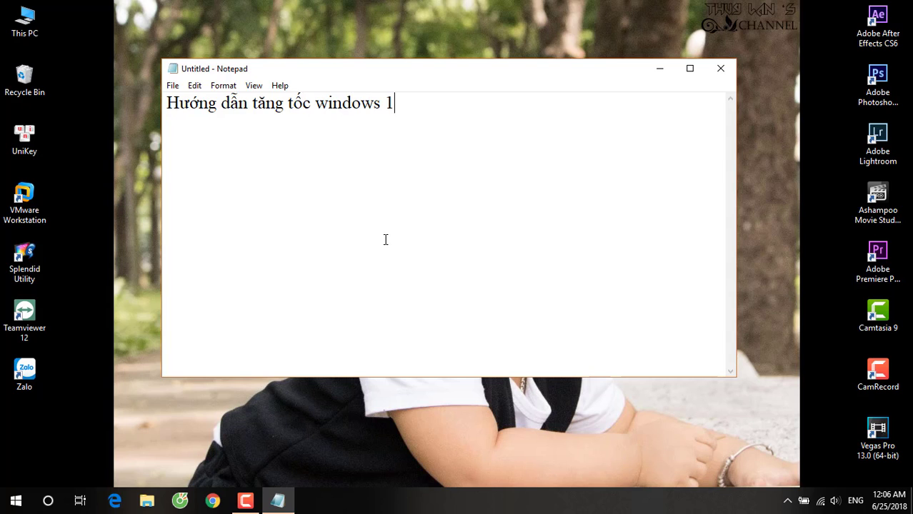
pyautogui.write('0 :')
pyautogui.press('Return')
# Step: Add the line "Bươc 1: tắt các ứng dụng chạy nền (app background)" below the heading, after an empty line
pyautogui.write('Bươ')
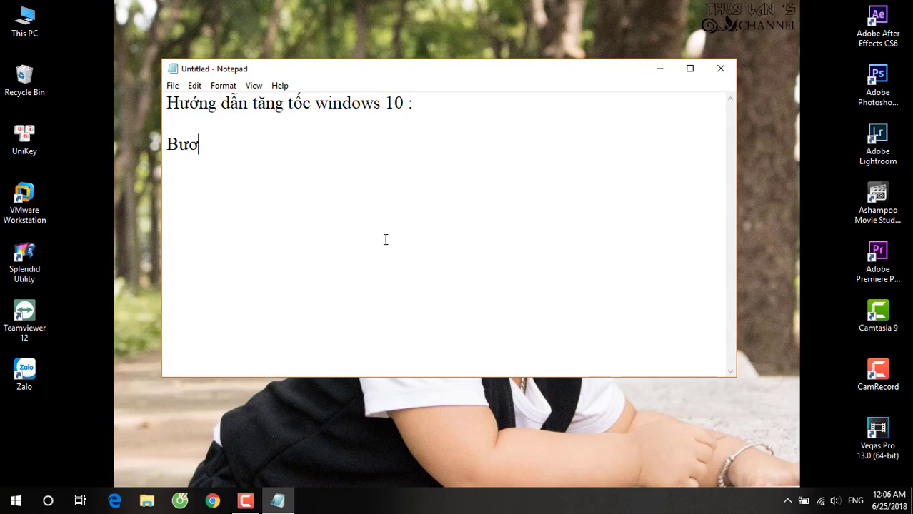
pyautogui.write('c 1: tắt các')
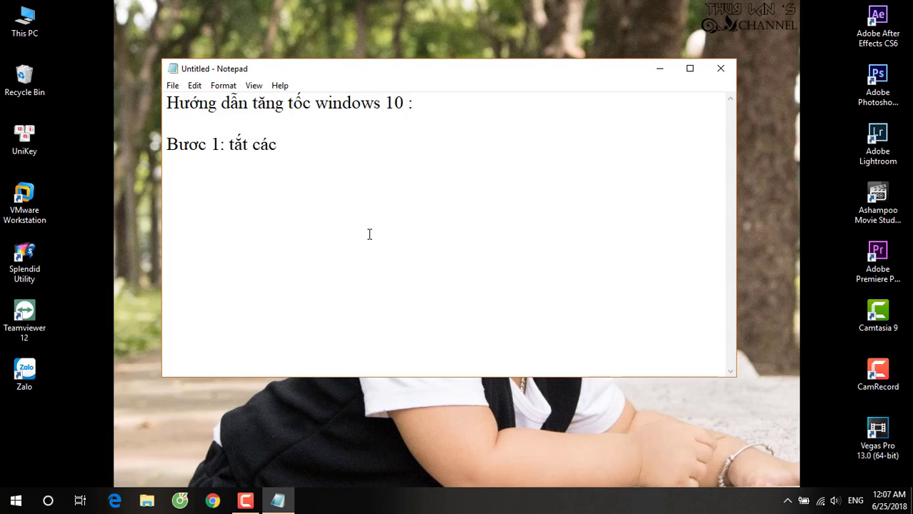
pyautogui.write(' ứng du')
pyautogui.write('ng chạy')
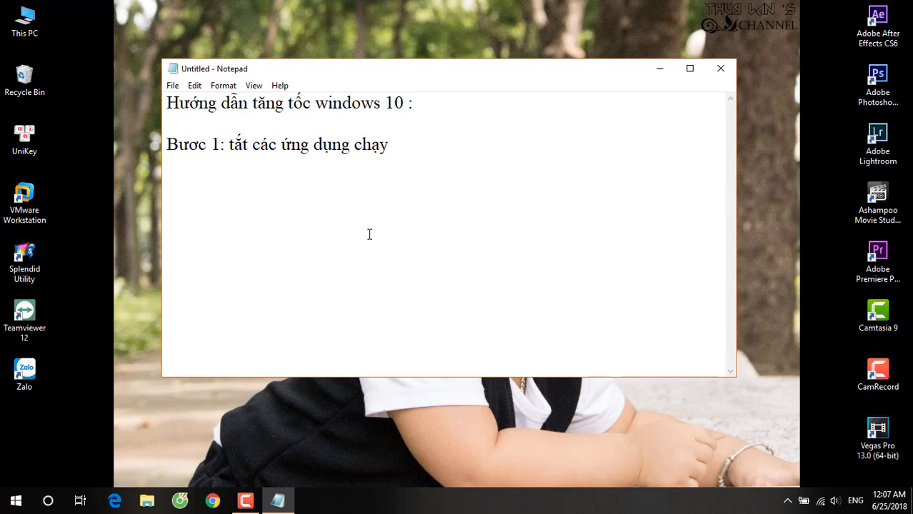
pyautogui.write(' nền (app')
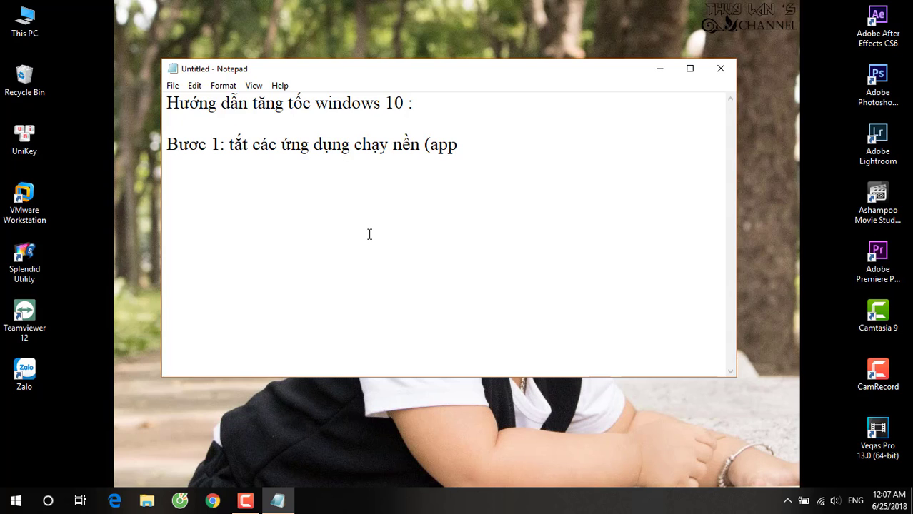
pyautogui.write(' backgr')
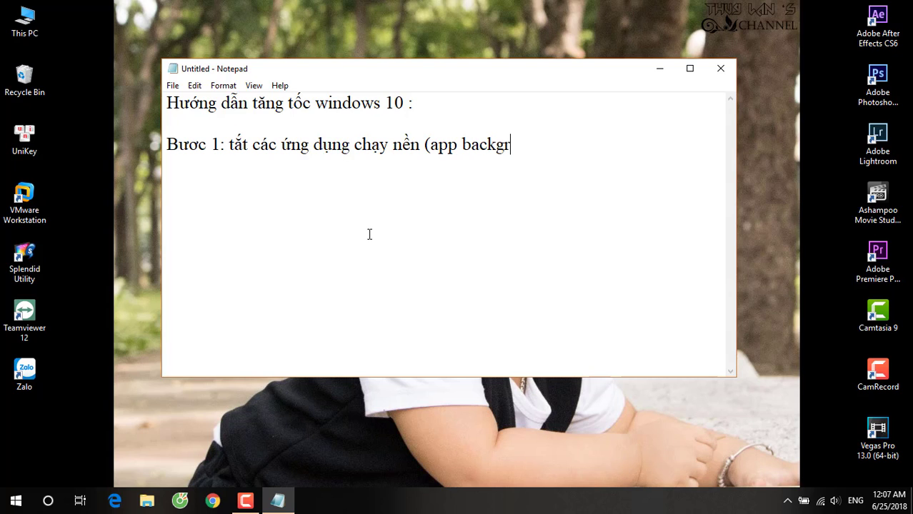
pyautogui.write('ound)')
pyautogui.rightClick(360, 28)
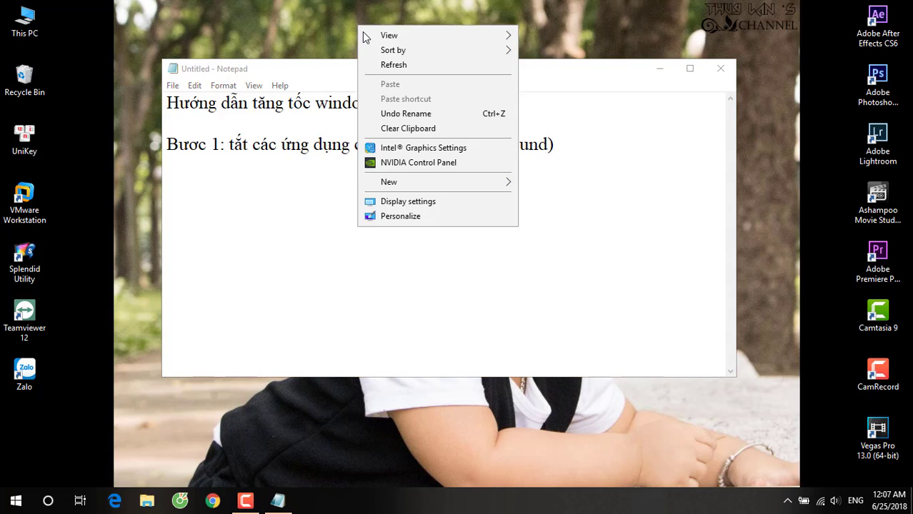
pyautogui.click(386, 63)
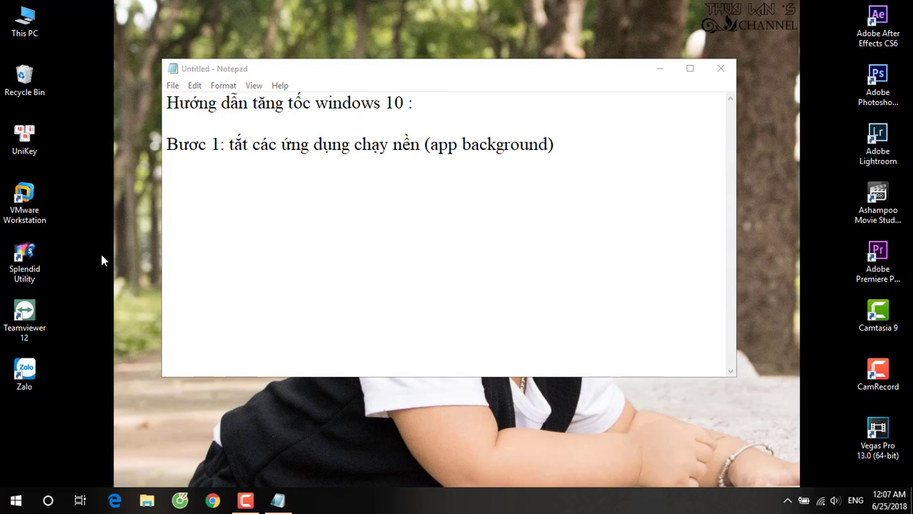
# Step: Search Windows for "sett", open the Settings app and move its window aside from the notes
pyautogui.click(55, 502)
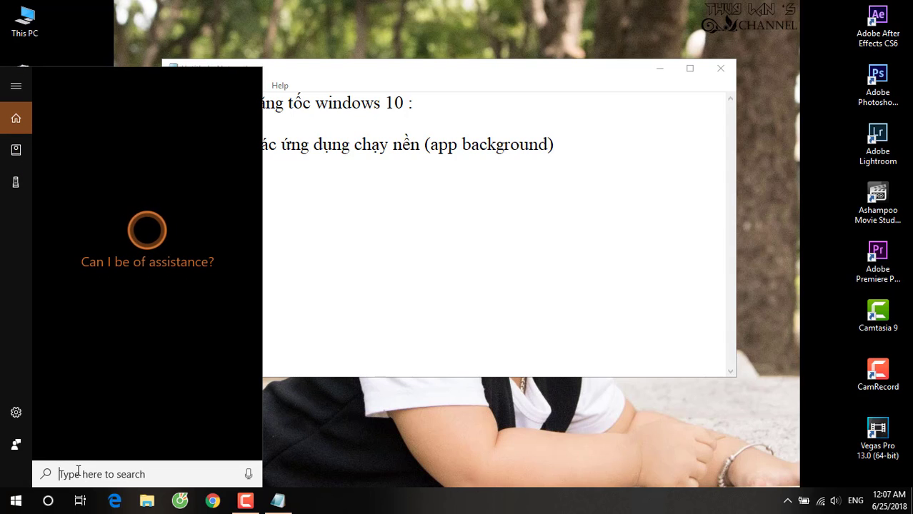
pyautogui.write('sett')
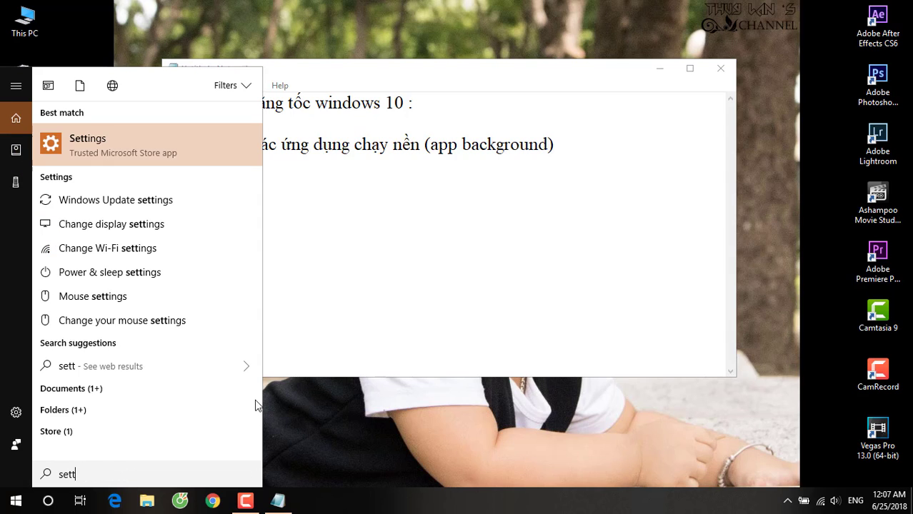
pyautogui.click(100, 145)
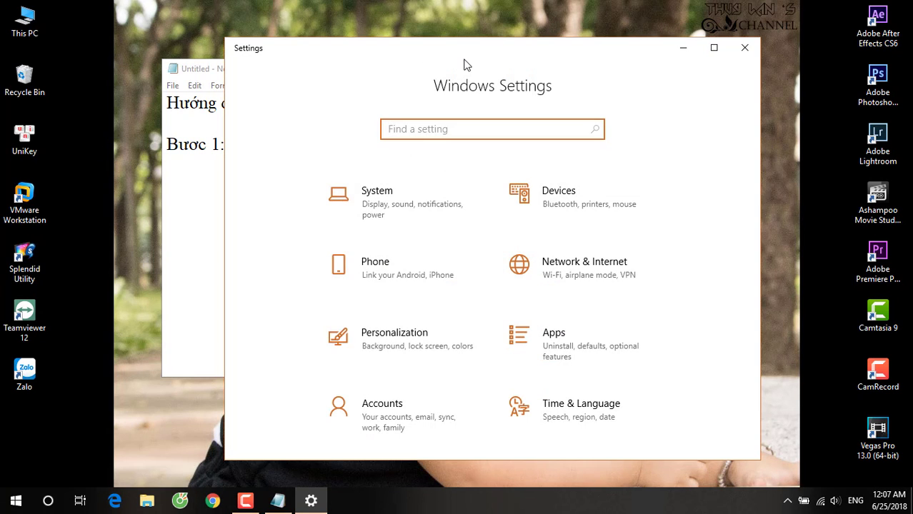
pyautogui.moveTo(492, 56); pyautogui.dragTo(609, 96)
# Step: Switch to Notepad, move its window clear of Settings and add the indented line ". Mở windows settings" under step 1
pyautogui.click(318, 74)
pyautogui.moveTo(318, 74); pyautogui.dragTo(243, 55)
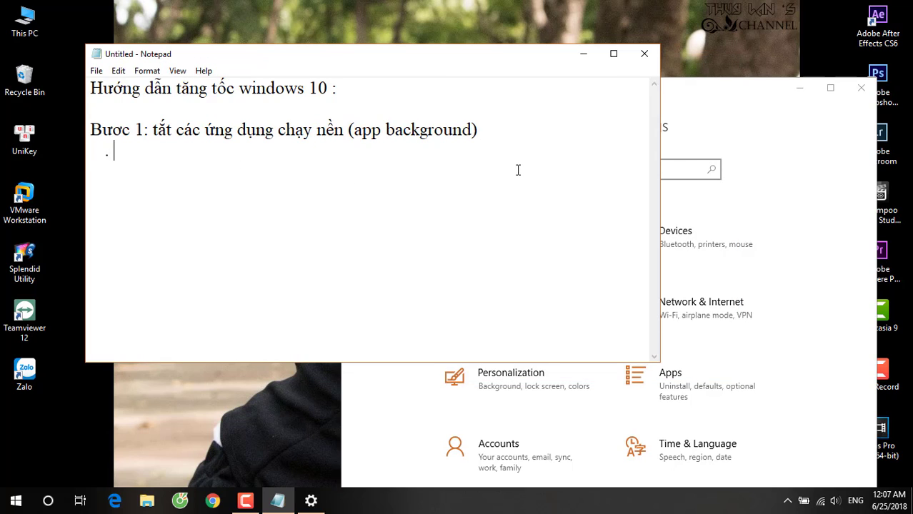
pyautogui.write('Mo windw')
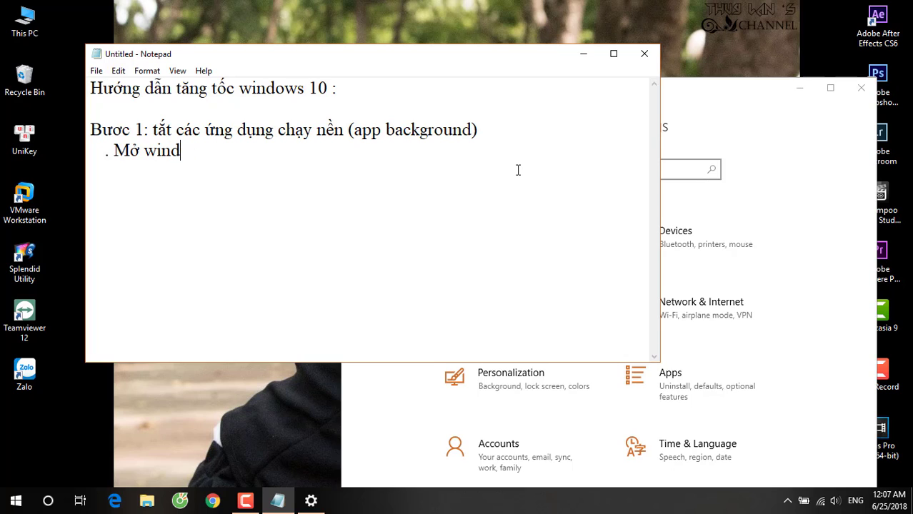
pyautogui.write('ows setting')
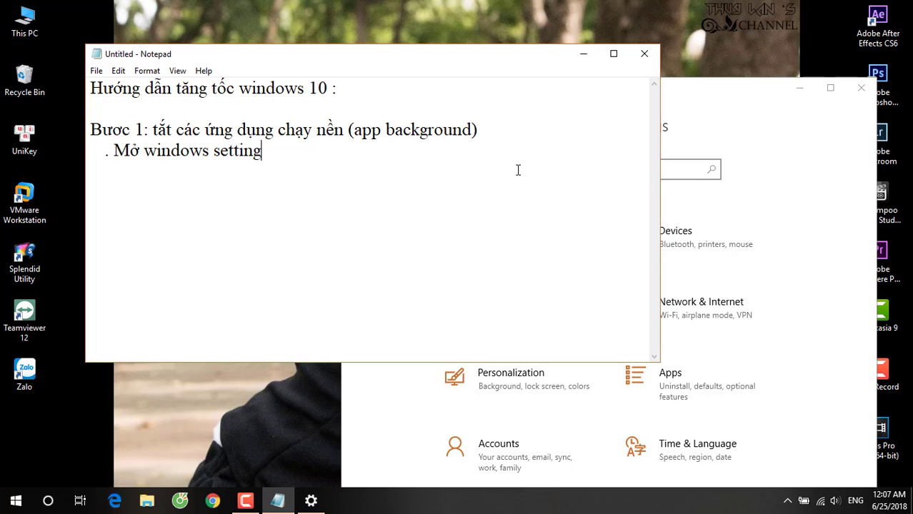
pyautogui.write('s')
# Step: Switch to Windows Settings, reposition its window beside the notes and open the Privacy category
pyautogui.click(786, 191)
pyautogui.moveTo(703, 96); pyautogui.dragTo(687, 49)
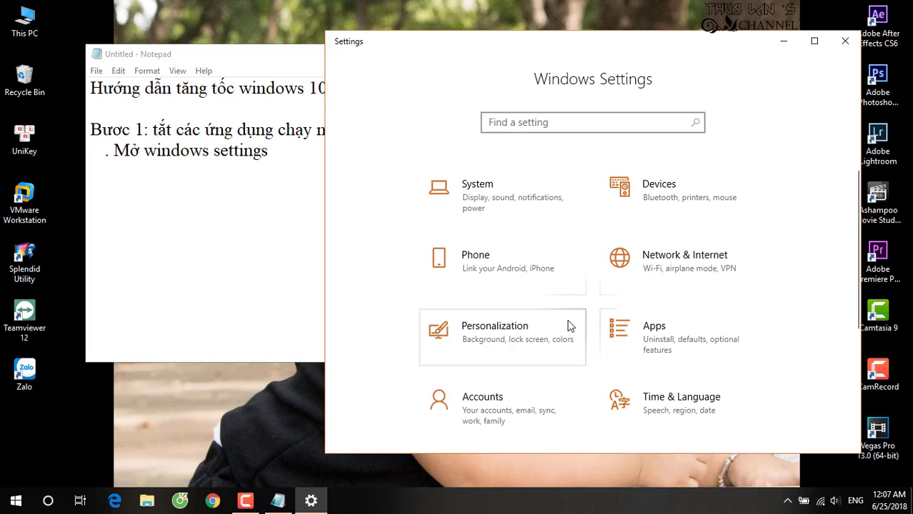
pyautogui.scroll(-3, 544, 243)
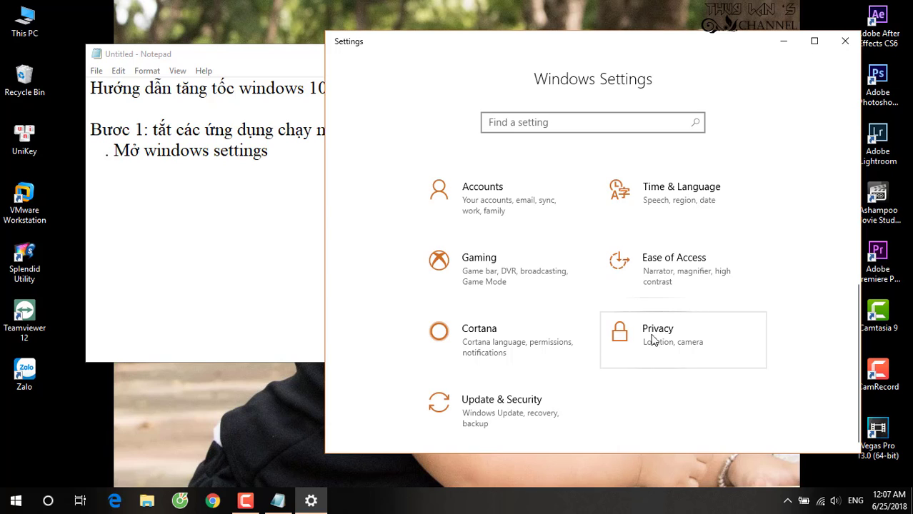
pyautogui.click(661, 342)
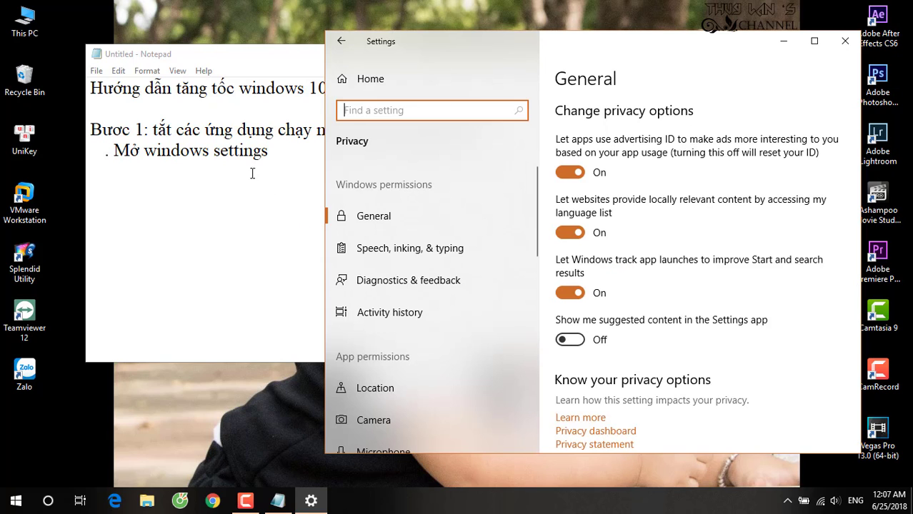
# Step: Switch to Notepad and add the indented line ". Vào Privacy" below ". Mở windows settings"
pyautogui.click(299, 163)
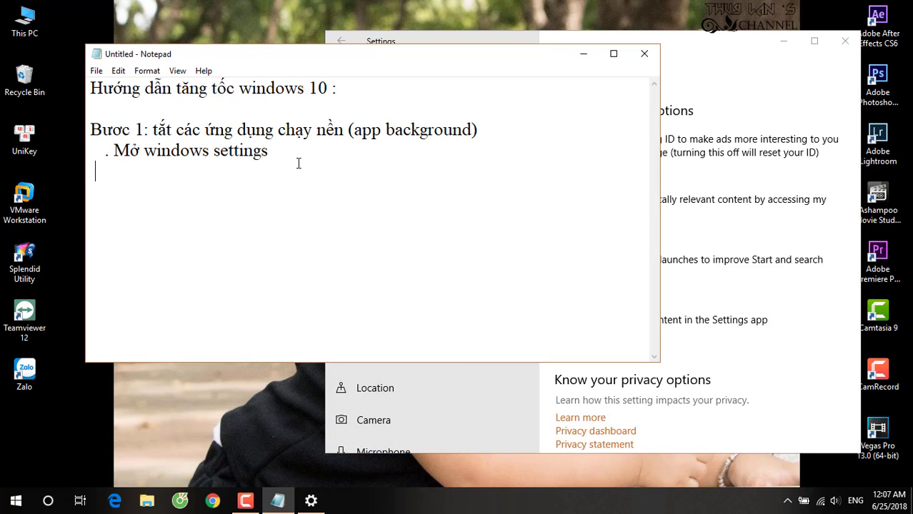
pyautogui.write('. Vào Privacy')
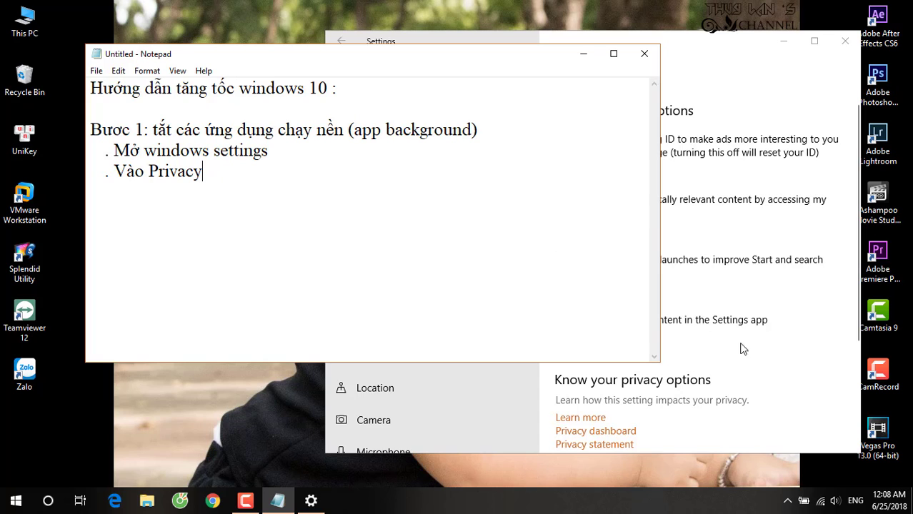
# Step: Switch back to Windows Settings and open the Background apps page among the Privacy app permissions
pyautogui.click(785, 352)
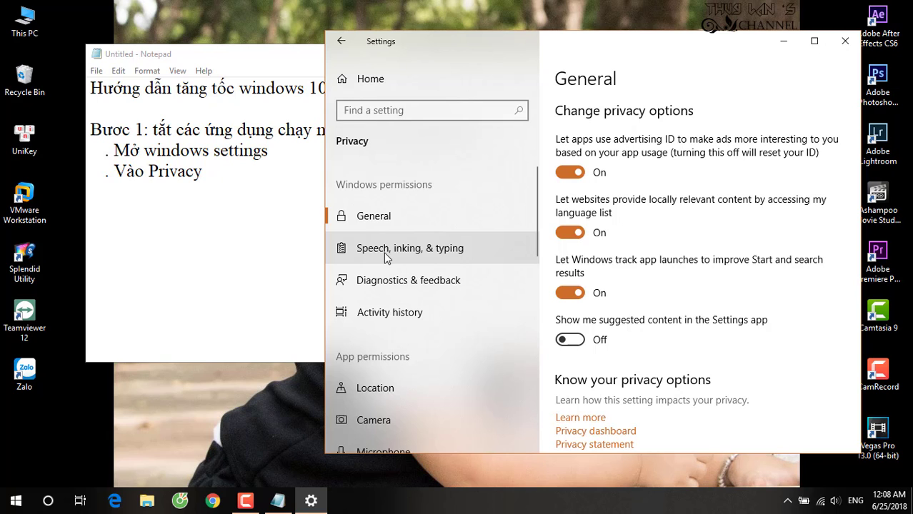
pyautogui.scroll(-5, 386, 257)
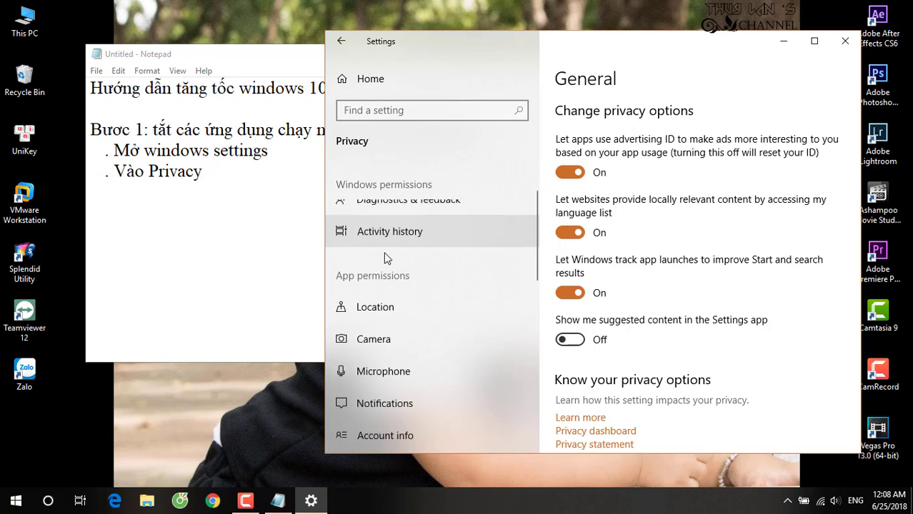
pyautogui.scroll(-6, 386, 258)
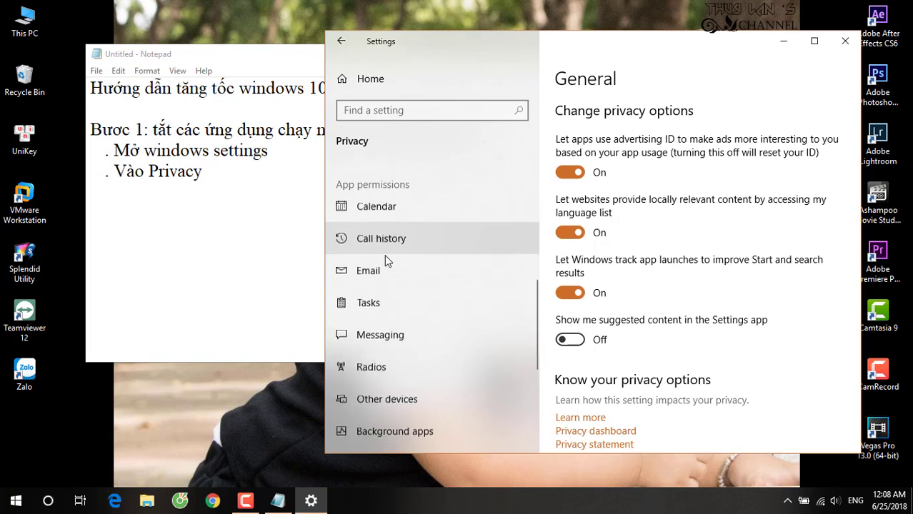
pyautogui.scroll(-2, 384, 257)
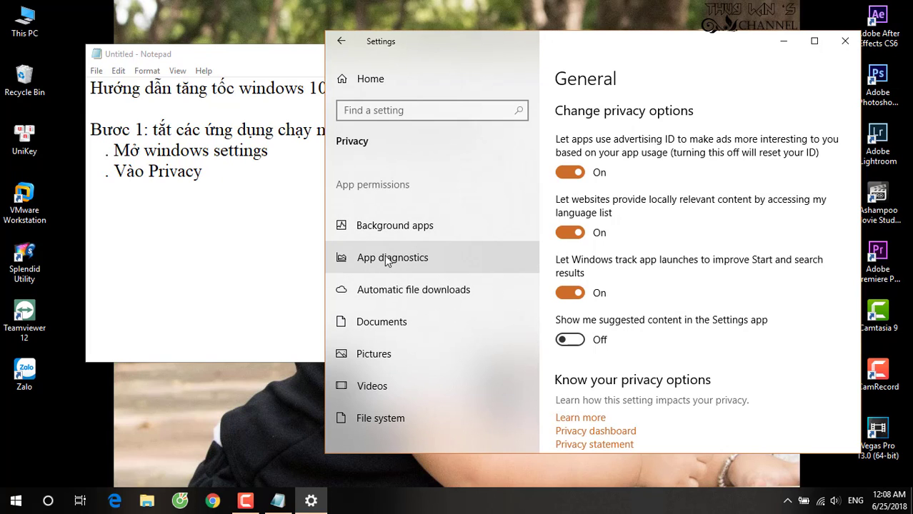
pyautogui.click(415, 233)
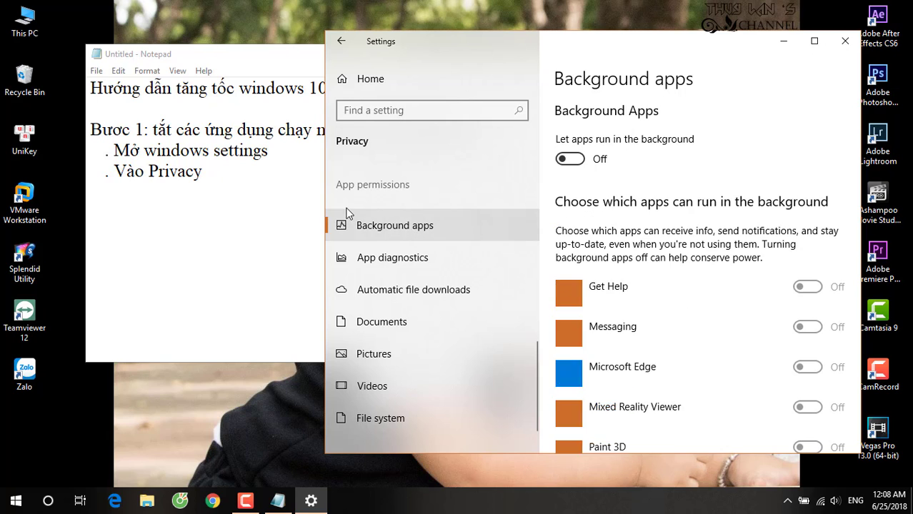
# Step: Switch to Notepad and add the indented line ". Kéo phần bên trái xuống, chọn Background apps" below ". Vào Privacy"
pyautogui.click(300, 185)
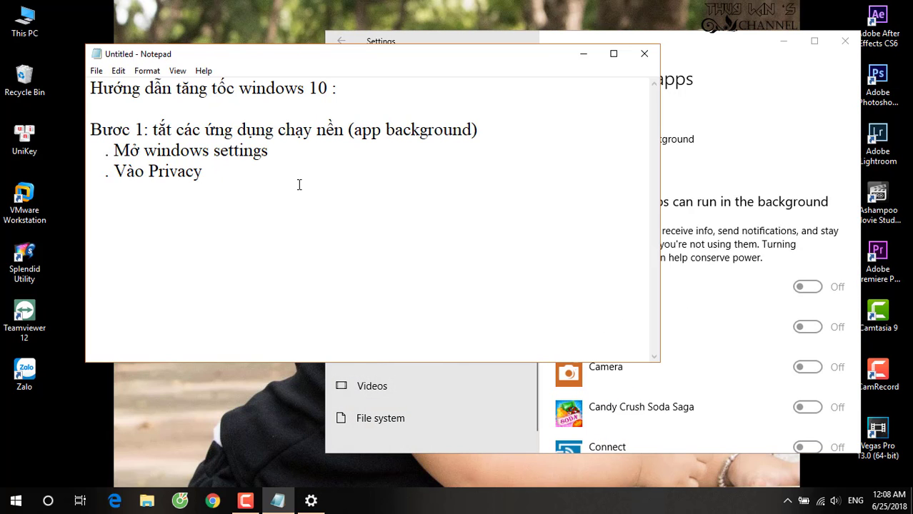
pyautogui.write('Kéo ')
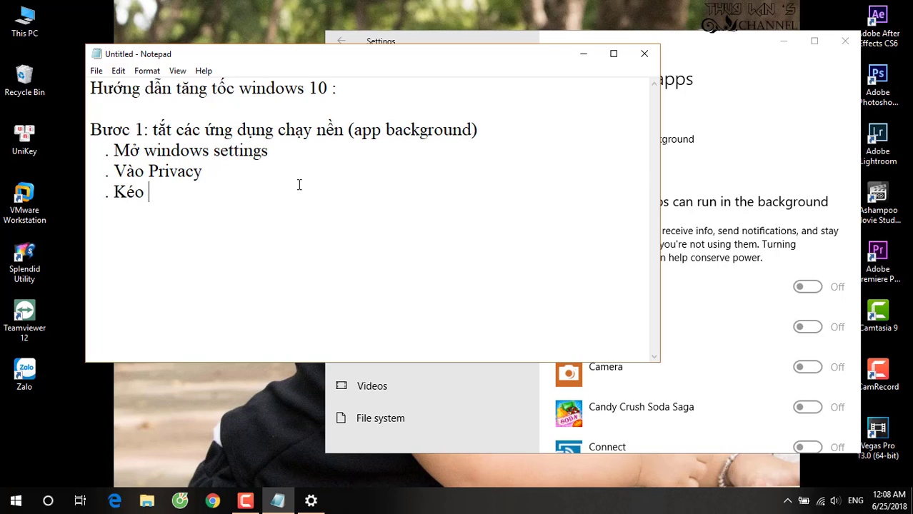
pyautogui.write('phần bên trái c')
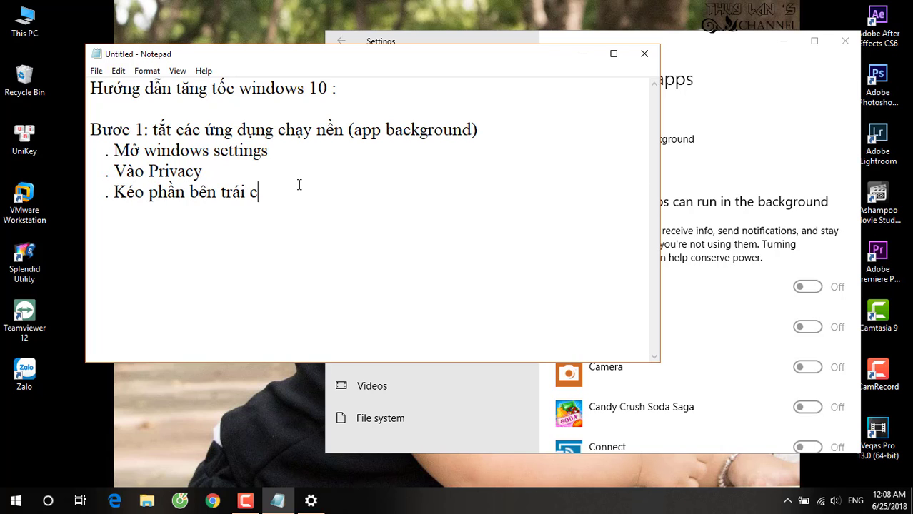
pyautogui.press('BackSpace')
pyautogui.write('xuống, ch')
pyautogui.write('ọn Ba')
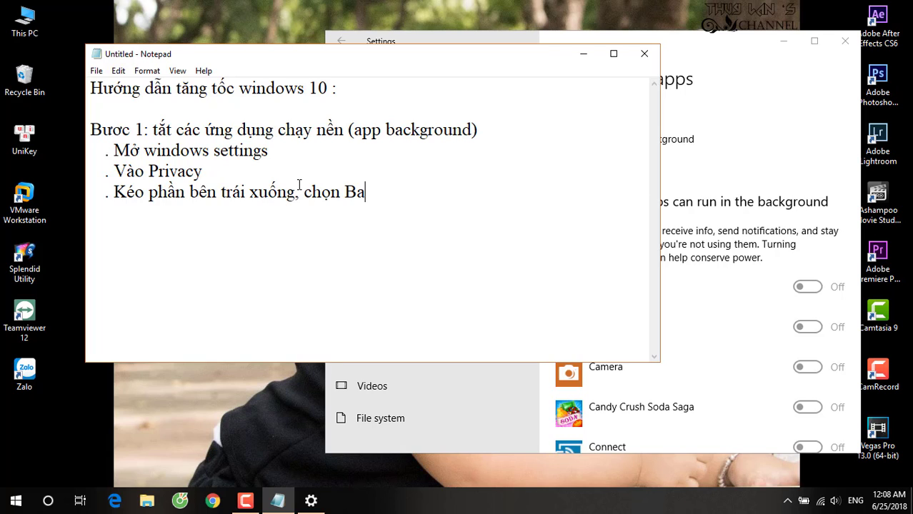
pyautogui.write('ckgroundd')
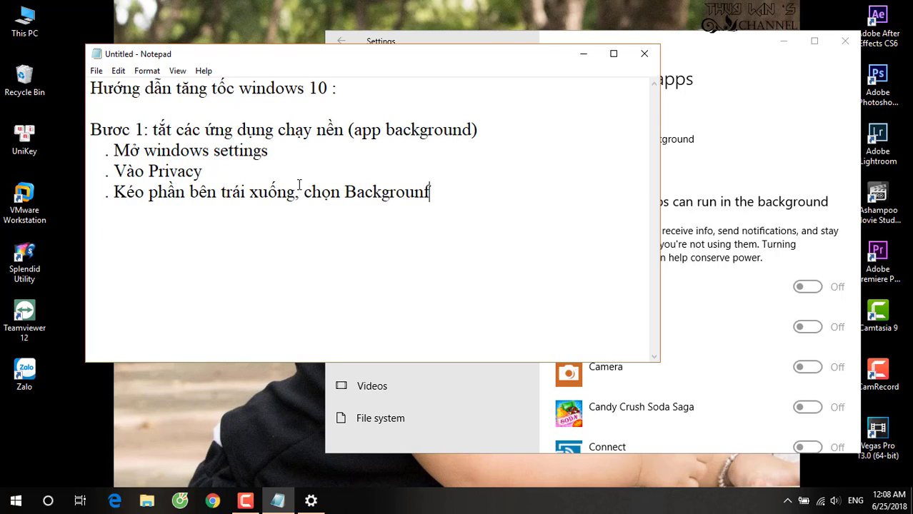
pyautogui.press('BackSpace')
pyautogui.write('d apps')
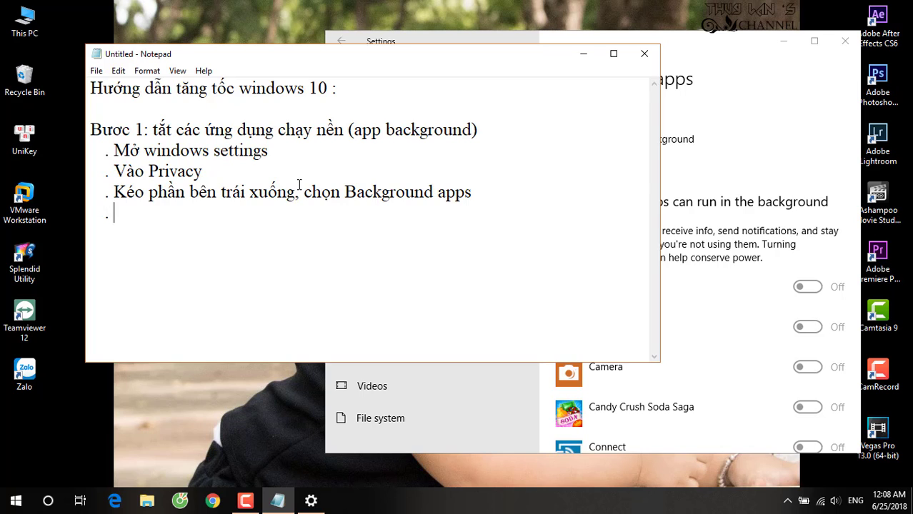
# Step: Switch to Windows Settings, allow apps to run in the background while looking over the app list, and turn the option off again
pyautogui.hotkey('alt', 'Tab')
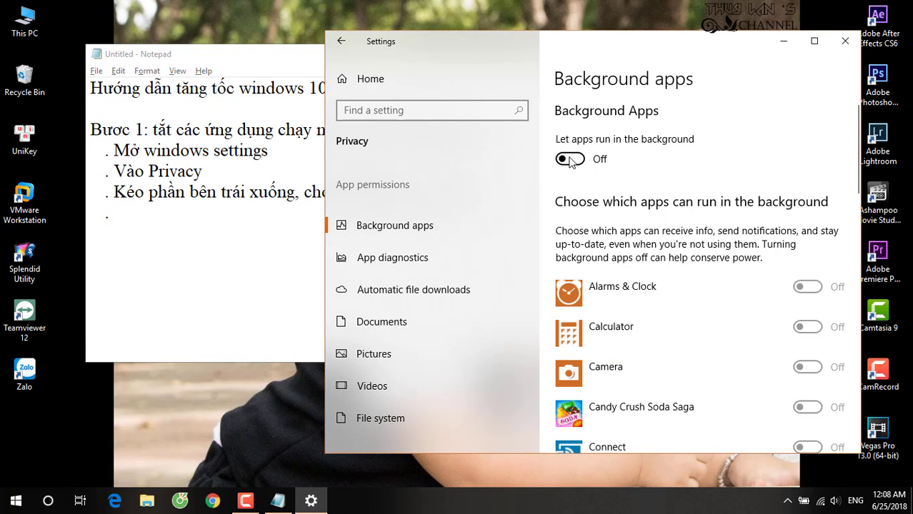
pyautogui.scroll(-10, 687, 298)
pyautogui.scroll(12, 741, 294)
pyautogui.click(573, 159)
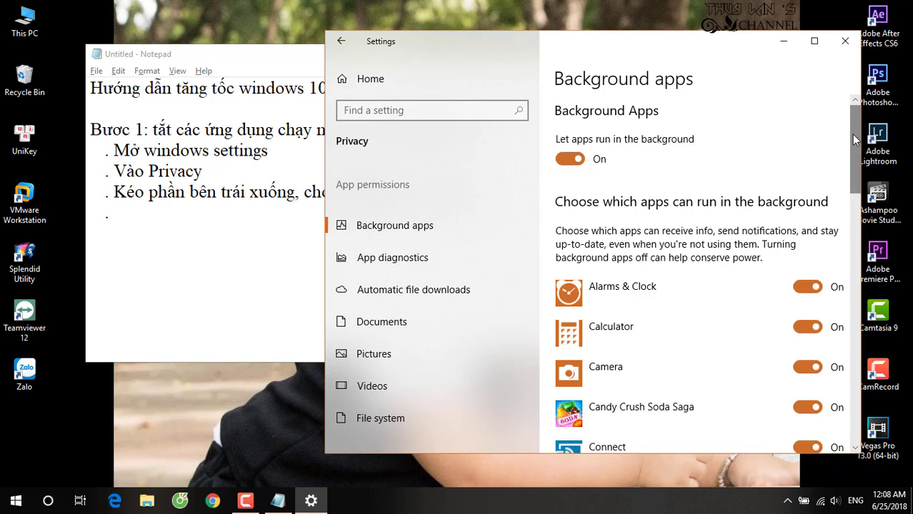
pyautogui.moveTo(852, 134); pyautogui.dragTo(852, 145)
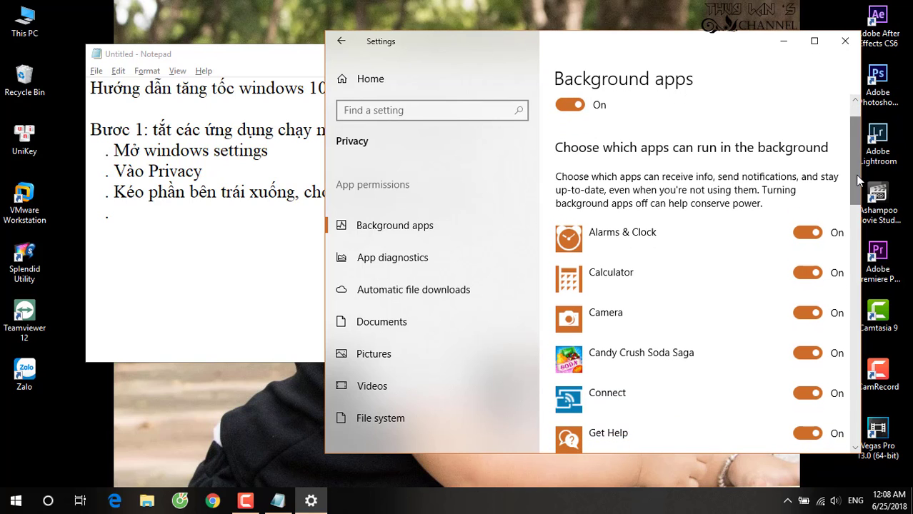
pyautogui.moveTo(856, 174); pyautogui.dragTo(805, 159)
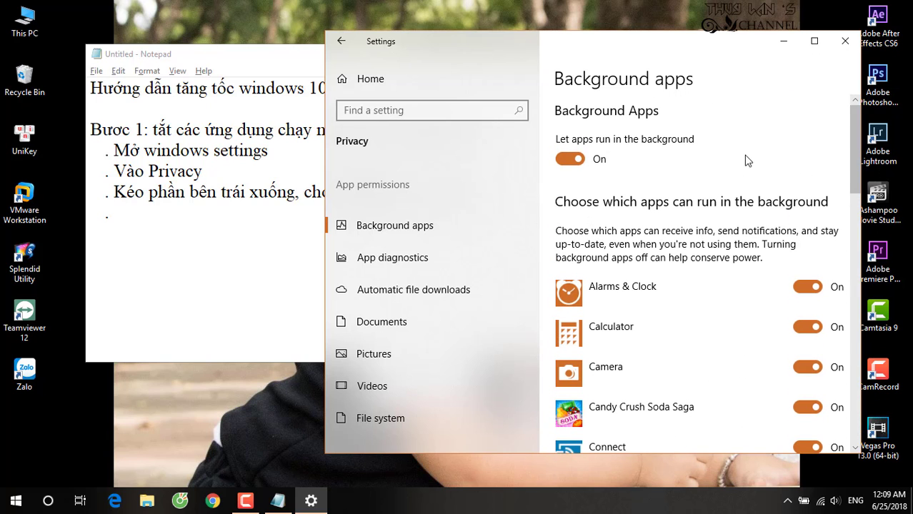
pyautogui.click(572, 159)
# Step: Switch to Notepad and write "Bạn có thể tắt những apps bạn muốn, hoặc....tắt tất cả." as the fourth point of step 1
pyautogui.click(233, 219)
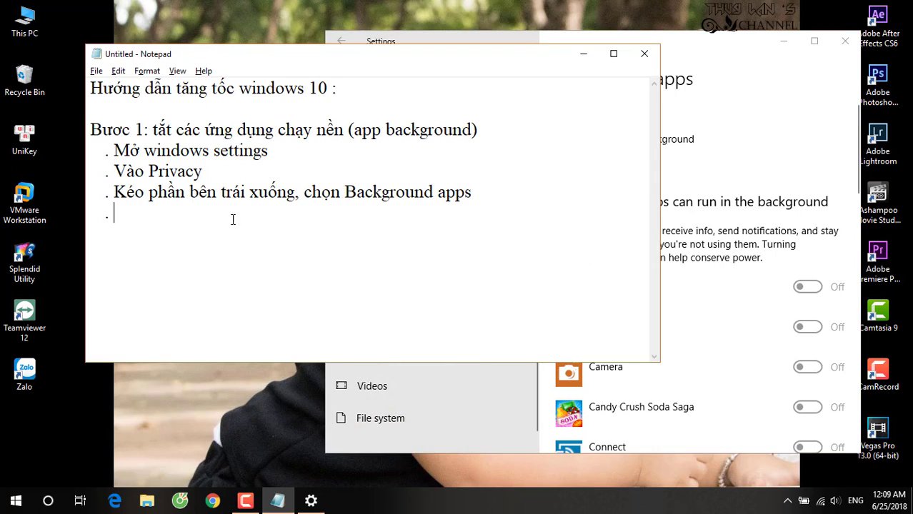
pyautogui.write('Bạn có th')
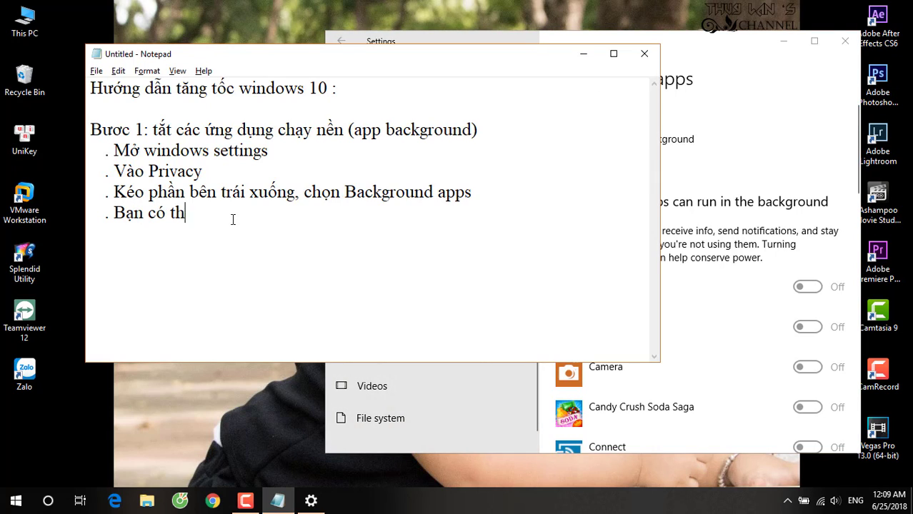
pyautogui.write('ể tắt như')
pyautogui.write('ng apps ')
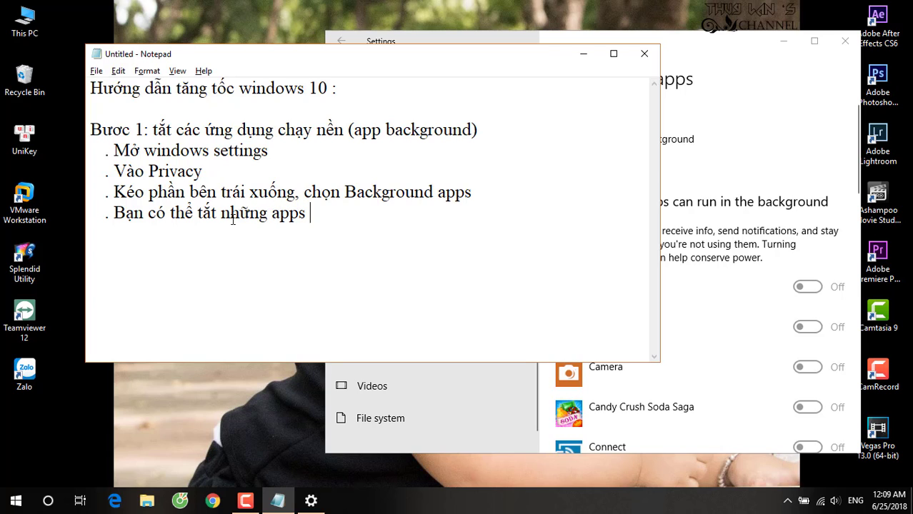
pyautogui.write('bạn muốn')
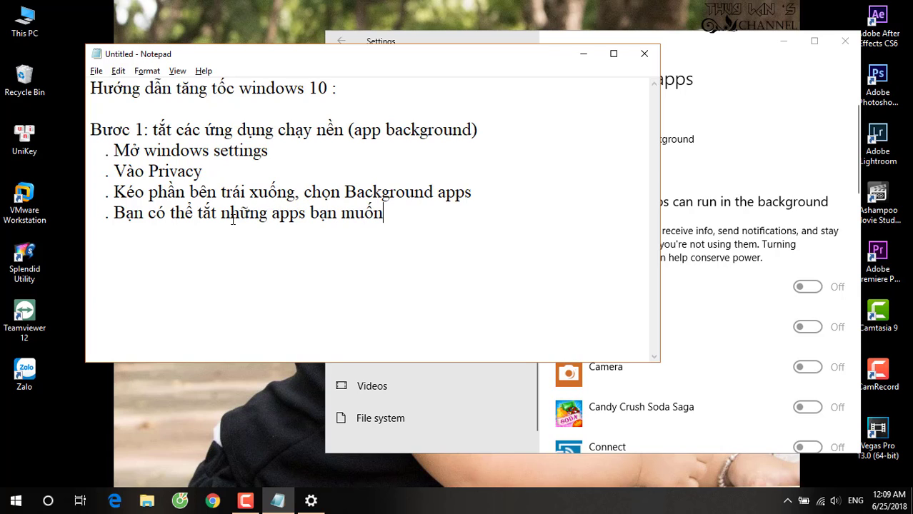
pyautogui.write(', hoặc....tắt tất cả')
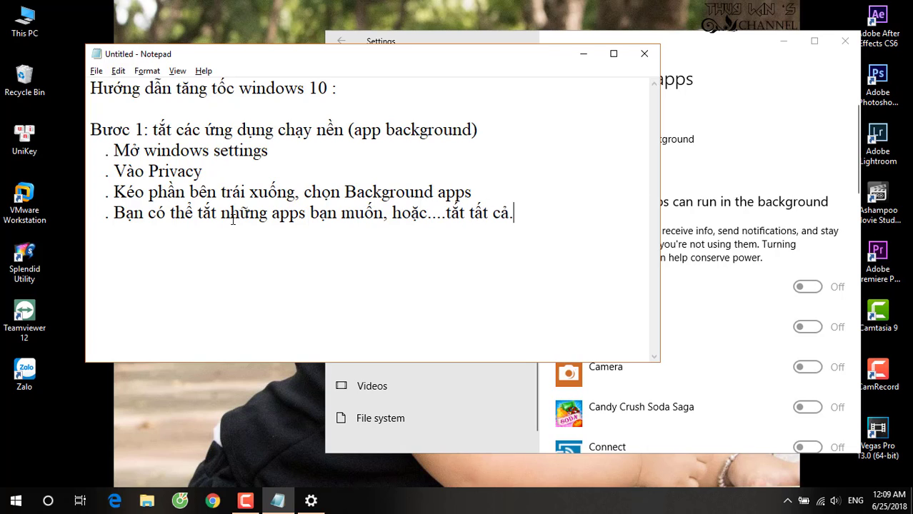
pyautogui.write('.')
# Step: Close Windows Settings and add the heading "Bước 2 : tắt các ứng dụng khởi động cùng windows" below step 1 in Notepad
pyautogui.click(771, 156)
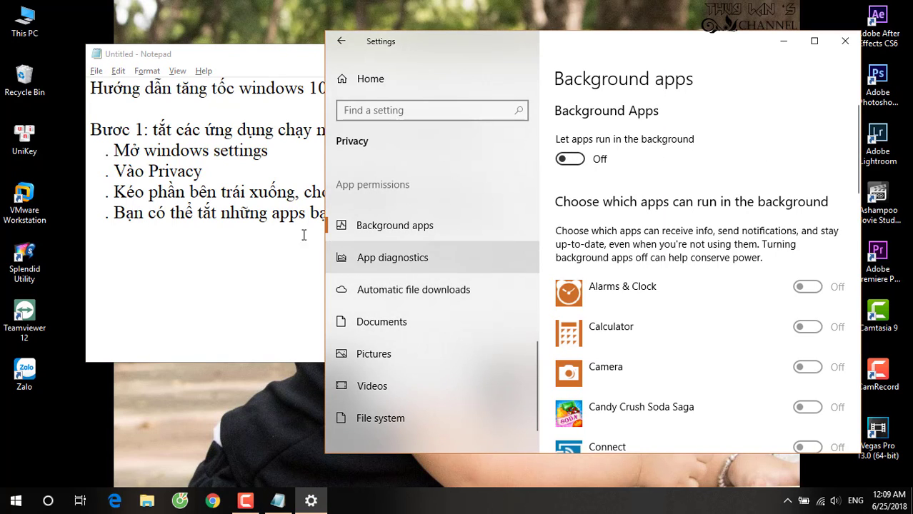
pyautogui.click(845, 43)
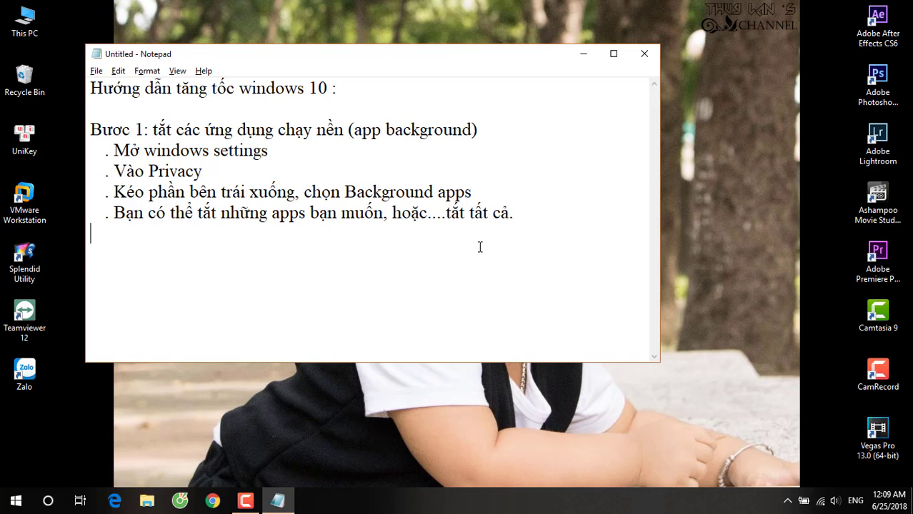
pyautogui.write('Bước 2 ')
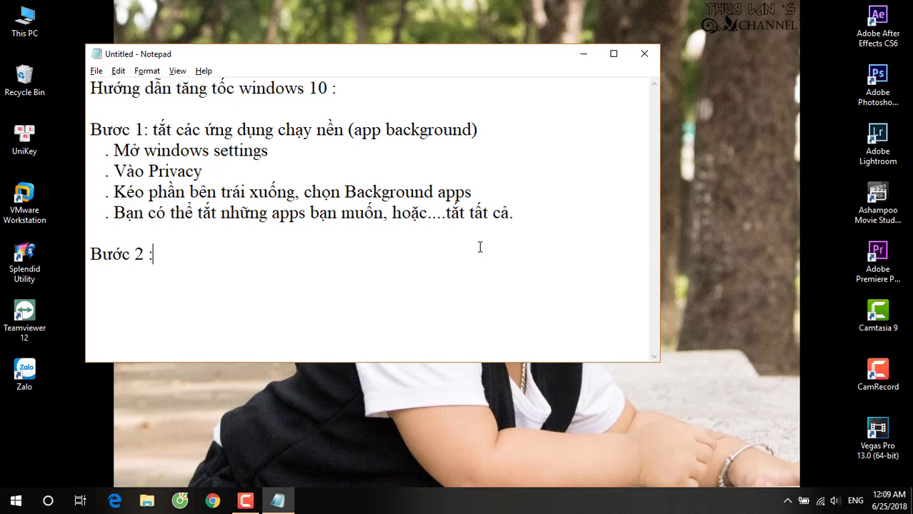
pyautogui.write(': ta')
pyautogui.write('t các u')
pyautogui.write('wsng du')
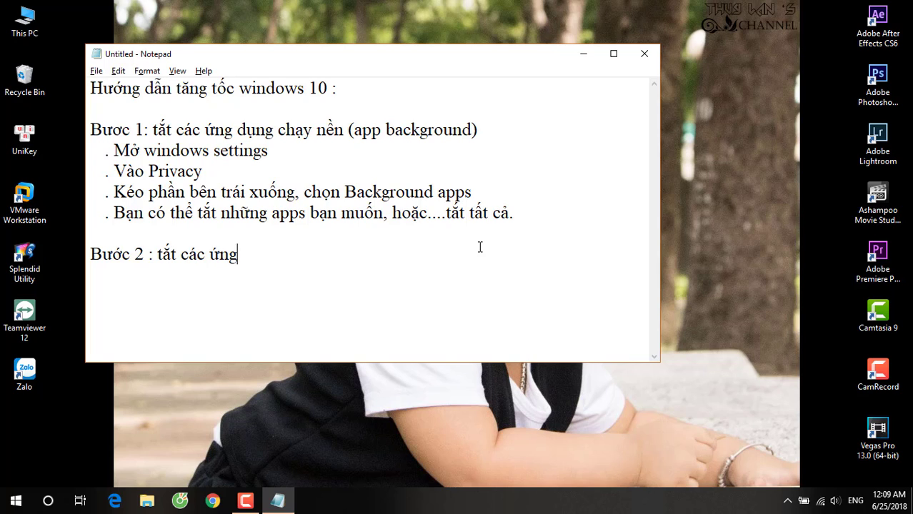
pyautogui.write('ng khowir')
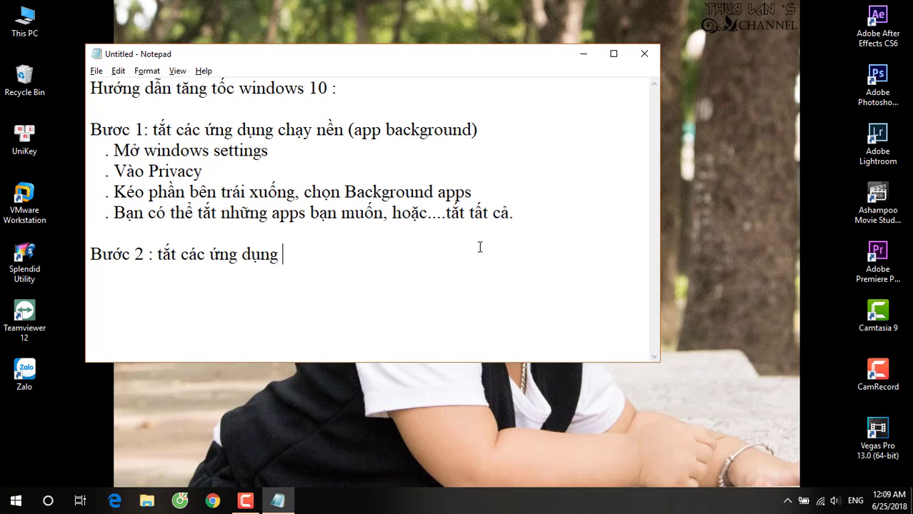
pyautogui.write(' ddoongj cufn')
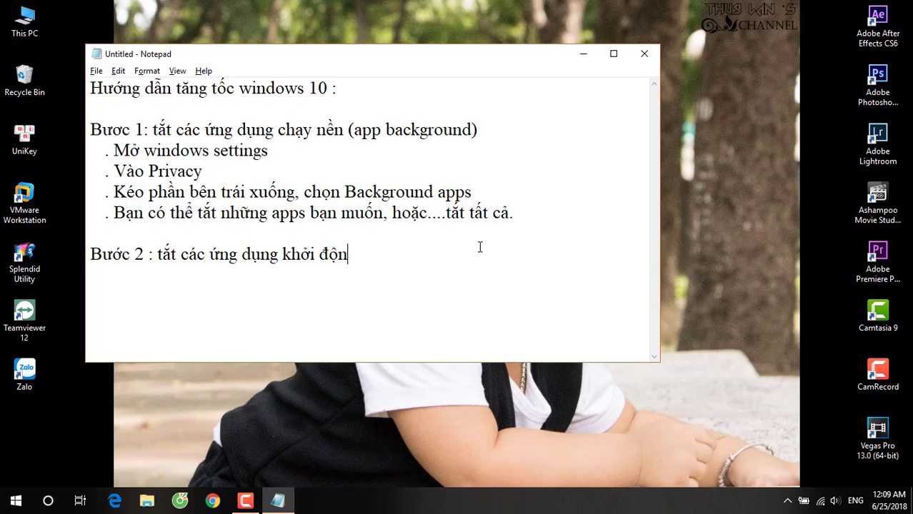
pyautogui.write('g windpw')
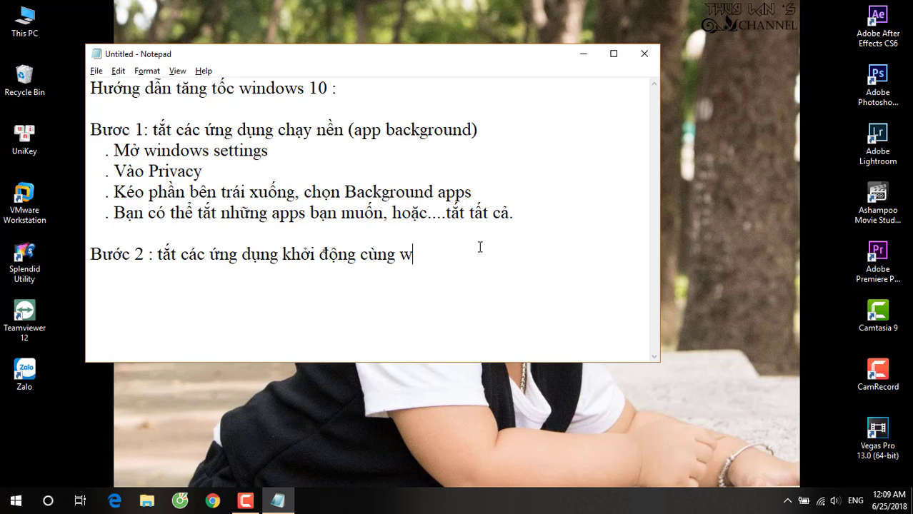
pyautogui.press('BackSpace')
pyautogui.press('BackSpace')
pyautogui.write('ows')
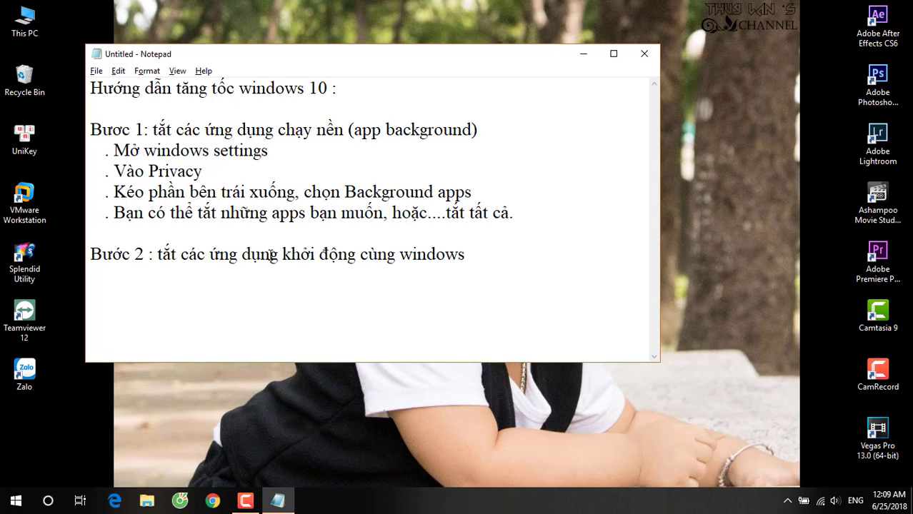
# Step: Replace "ứng dụng" with "dịch vụ" in the "Bước 2" heading
pyautogui.click(276, 255)
pyautogui.press('BackSpace')
pyautogui.press('BackSpace')
pyautogui.press('BackSpace')
pyautogui.press('BackSpace')
pyautogui.press('BackSpace')
pyautogui.press('BackSpace')
pyautogui.press('BackSpace')
pyautogui.press('BackSpace')
pyautogui.press('BackSpace')
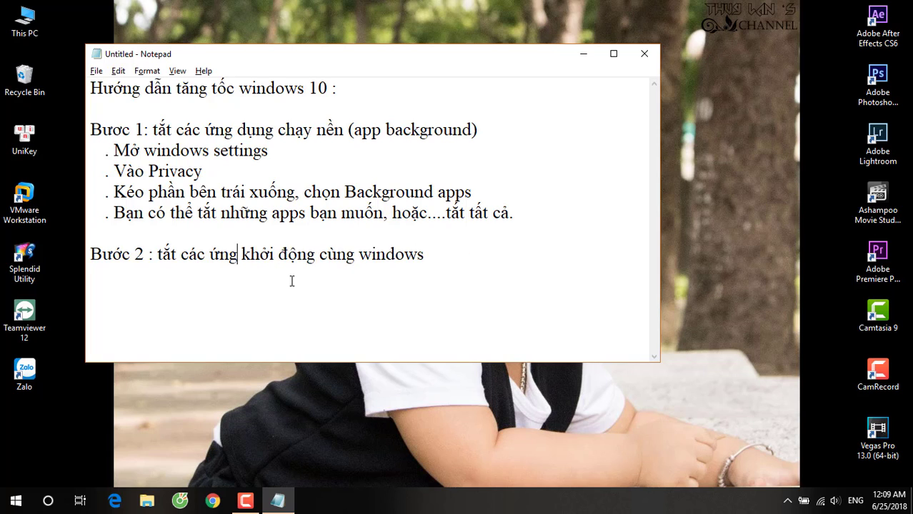
pyautogui.write('dịch v')
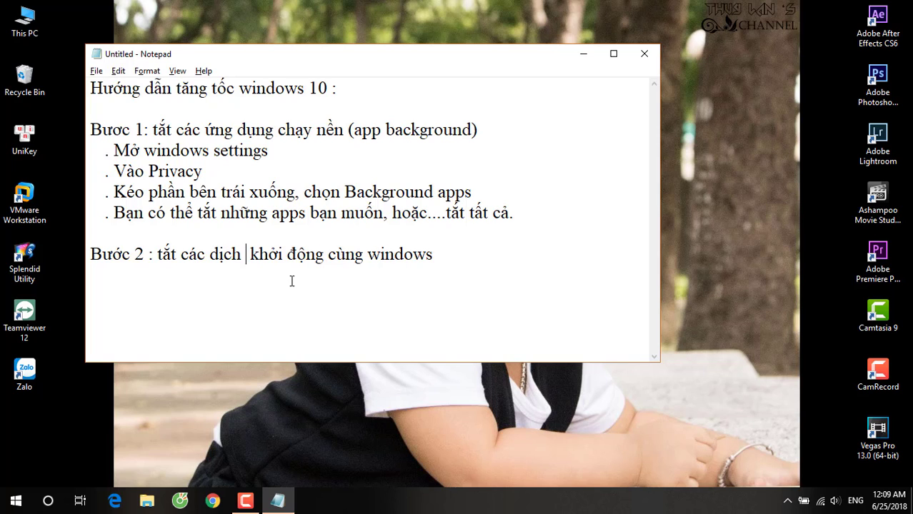
pyautogui.write('ụ')
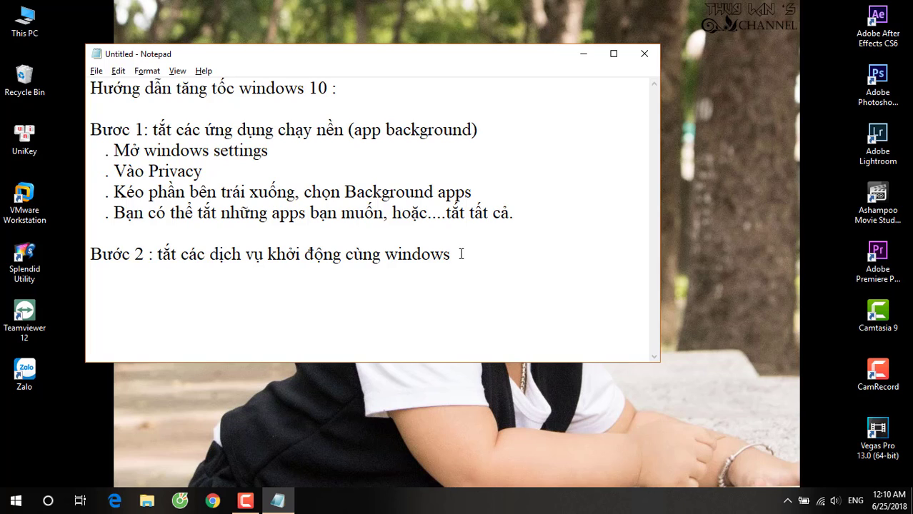
# Step: Open the Run dialog and enter msconfig as the program to open
pyautogui.press('super+r')
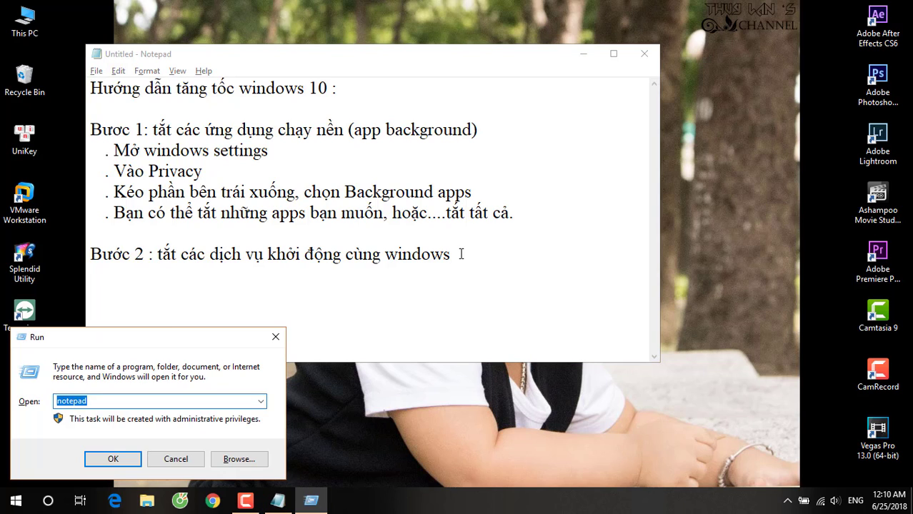
pyautogui.write('ms')
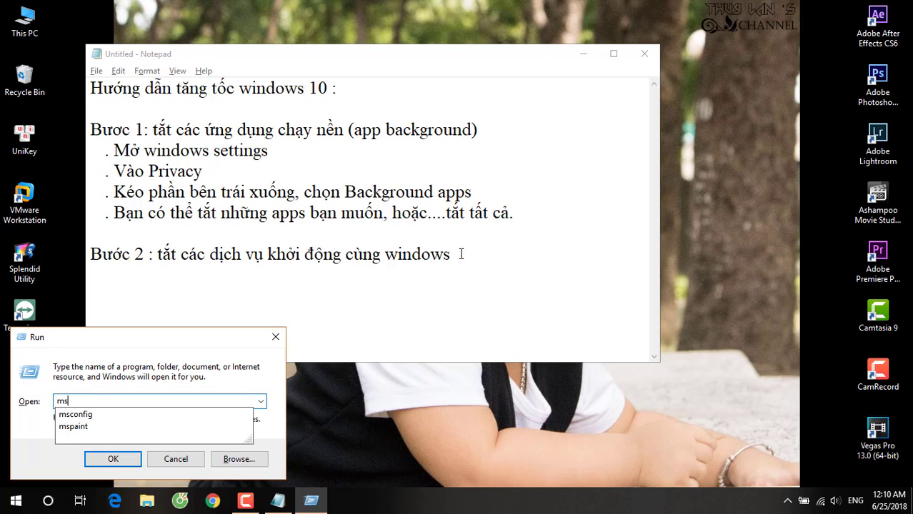
pyautogui.press('Down')
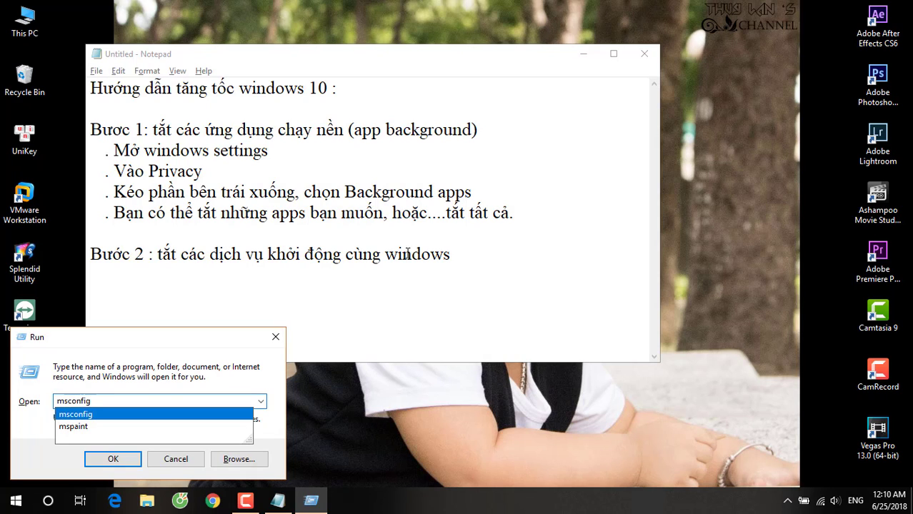
pyautogui.click(107, 415)
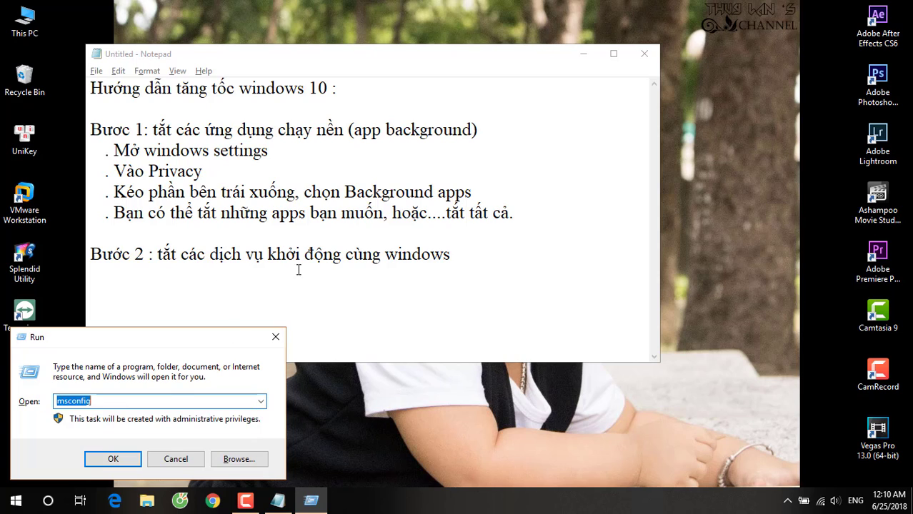
# Step: Return to Notepad, add the indented line ". Mở run, nhập vào : msconfig" under step 2 and start another "." point below it
pyautogui.click(468, 259)
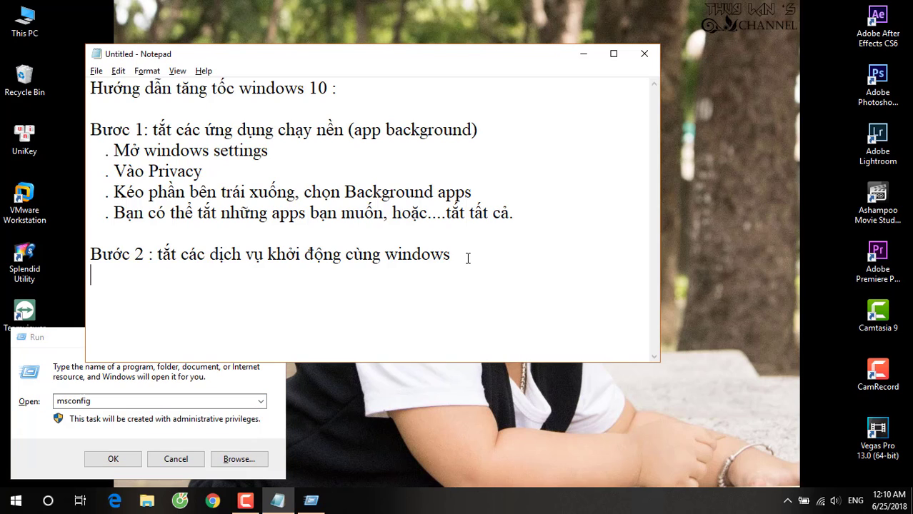
pyautogui.write('. ')
pyautogui.write('MƠ')
pyautogui.press('BackSpace')
pyautogui.write('ở ru')
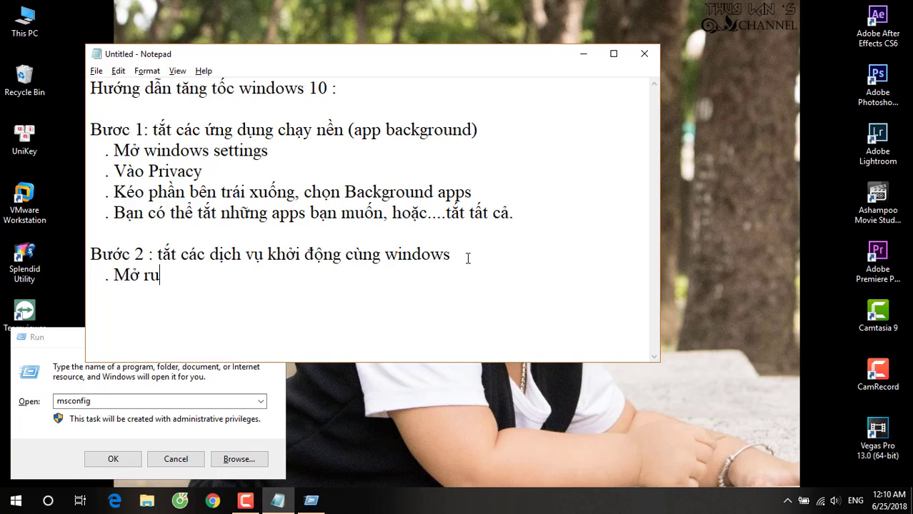
pyautogui.write('n, nhập vào ')
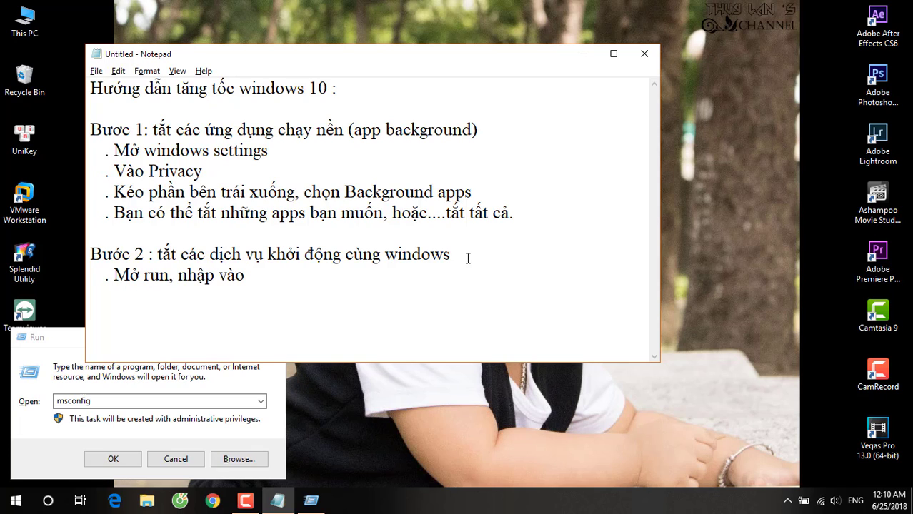
pyautogui.write(': msconfig')
pyautogui.press('Return')
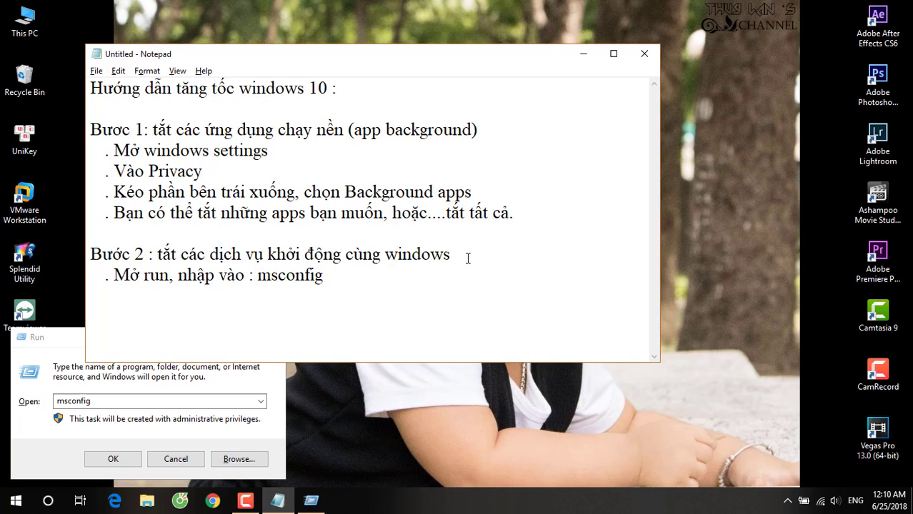
pyautogui.write('.')
# Step: Launch msconfig from the Run dialog, show the services list and hide all Microsoft services
pyautogui.click(113, 459)
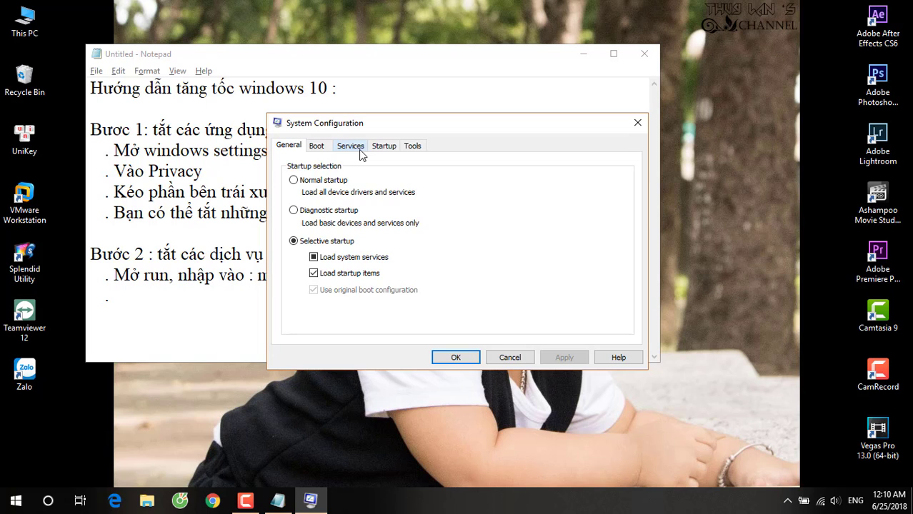
pyautogui.click(360, 150)
pyautogui.moveTo(389, 123); pyautogui.dragTo(572, 197)
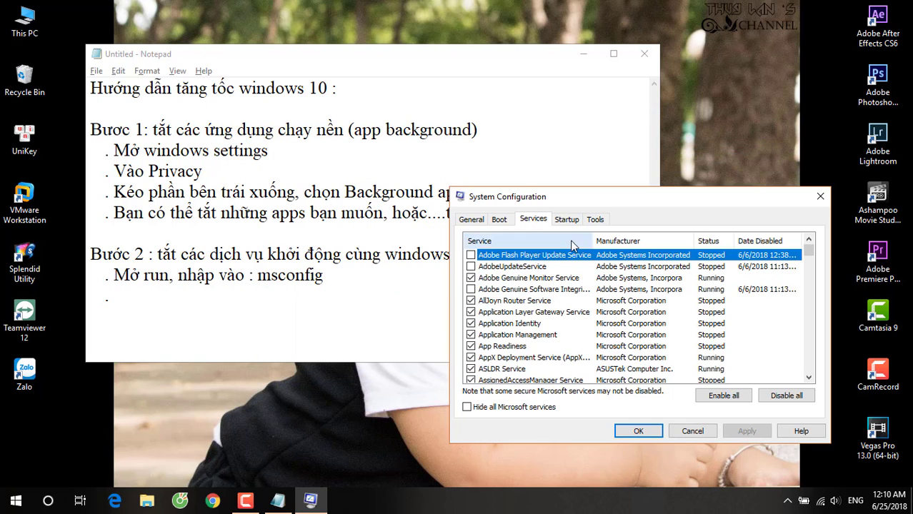
pyautogui.click(483, 407)
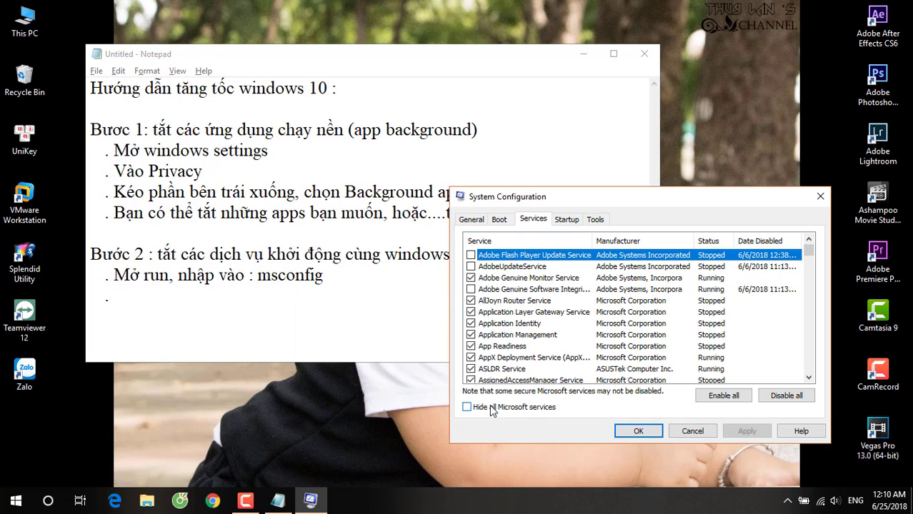
# Step: Return to Notepad and write "Qua tab services, check chọn ô phía" at the empty point under step 2
pyautogui.click(348, 284)
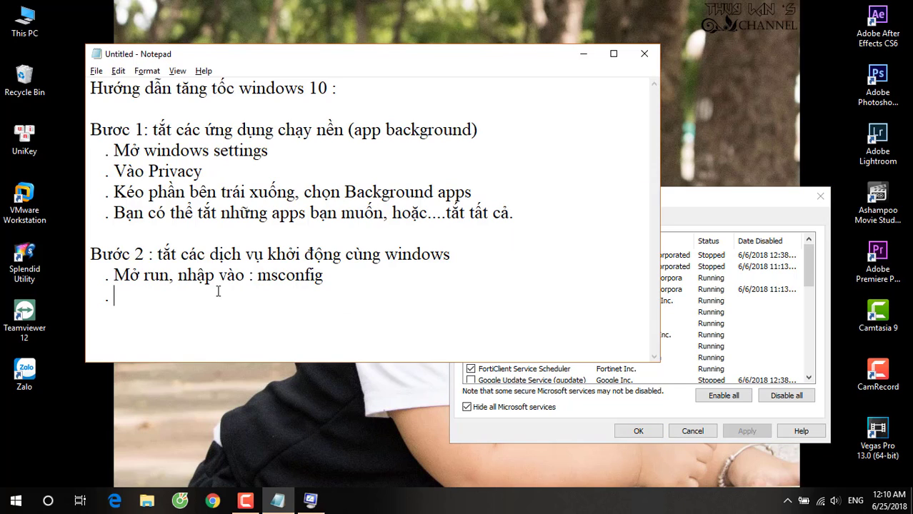
pyautogui.write('Qua tab services,')
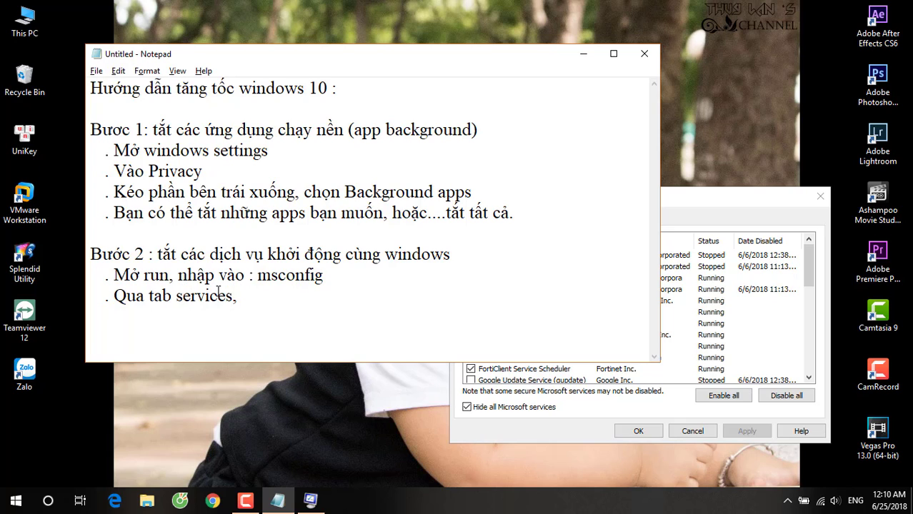
pyautogui.write(' check chọn')
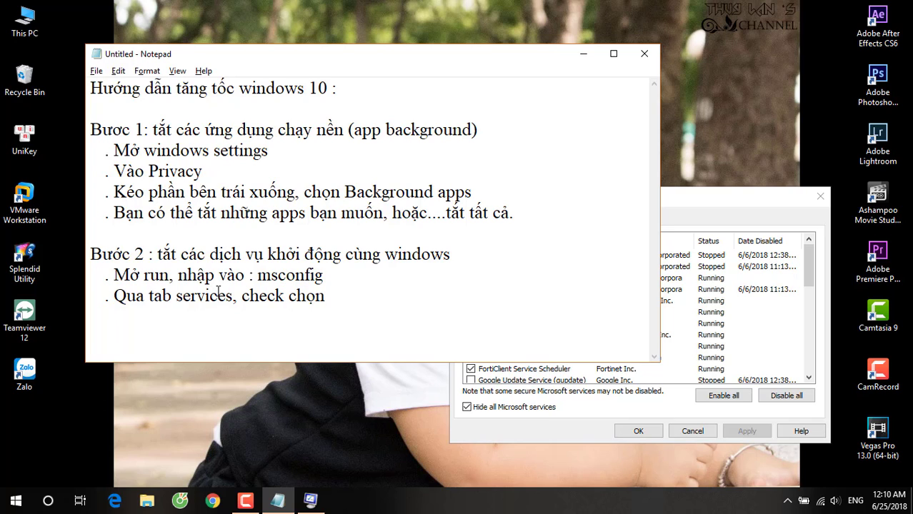
pyautogui.write(' o')
pyautogui.write(' phía ')
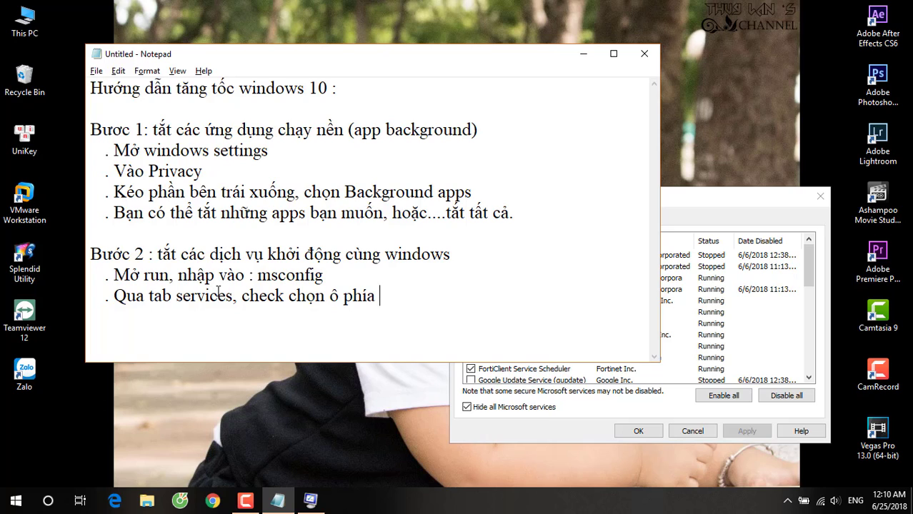
# Step: Complete the line with "dưới hộp thoại "Hide all Microsoft services"" and start another indented "." point below it
pyautogui.write('đươ')
pyautogui.press('BackSpace')
pyautogui.press('BackSpace')
pyautogui.press('BackSpace')
pyautogui.press('BackSpace')
pyautogui.write('dưới hộp th')
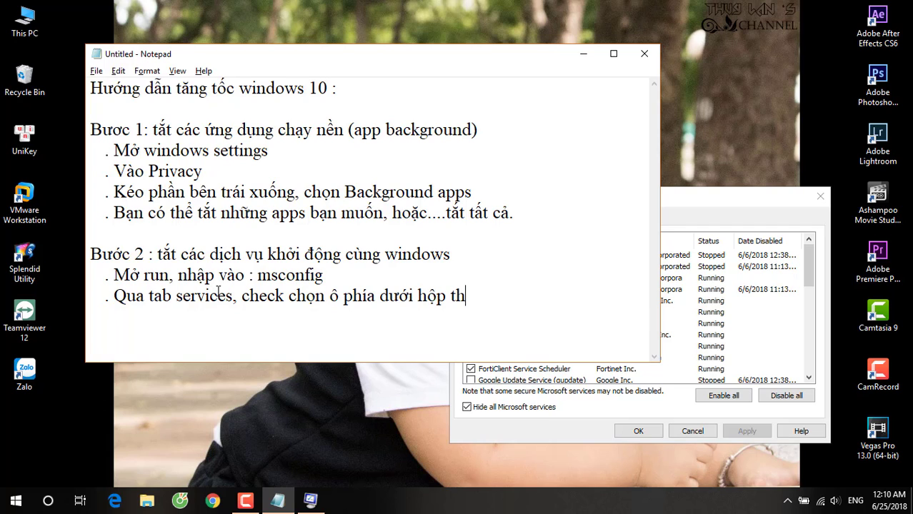
pyautogui.write('oa')
pyautogui.write('i "')
pyautogui.write('Hid')
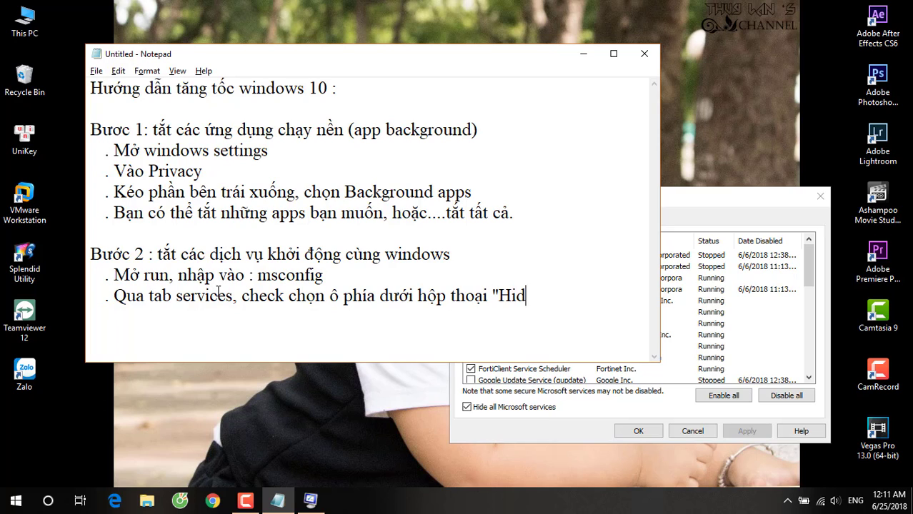
pyautogui.write('e all Microso')
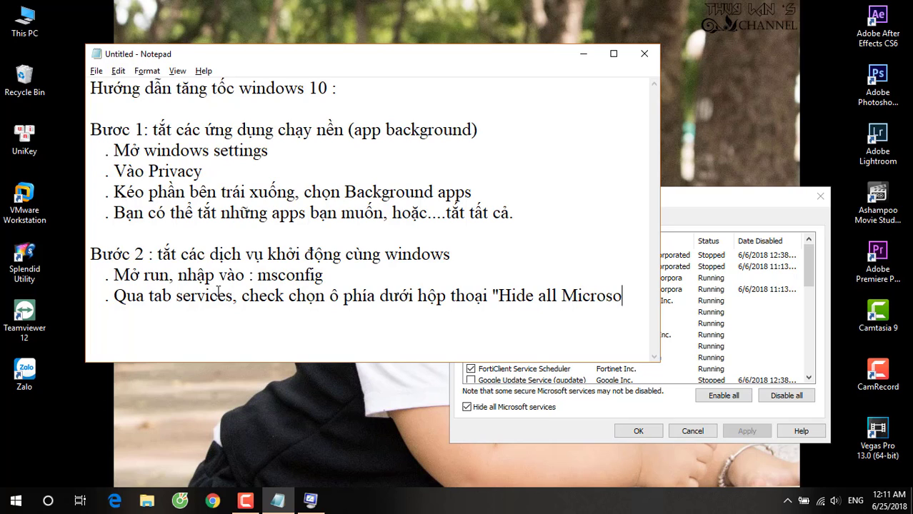
pyautogui.write('ft services')
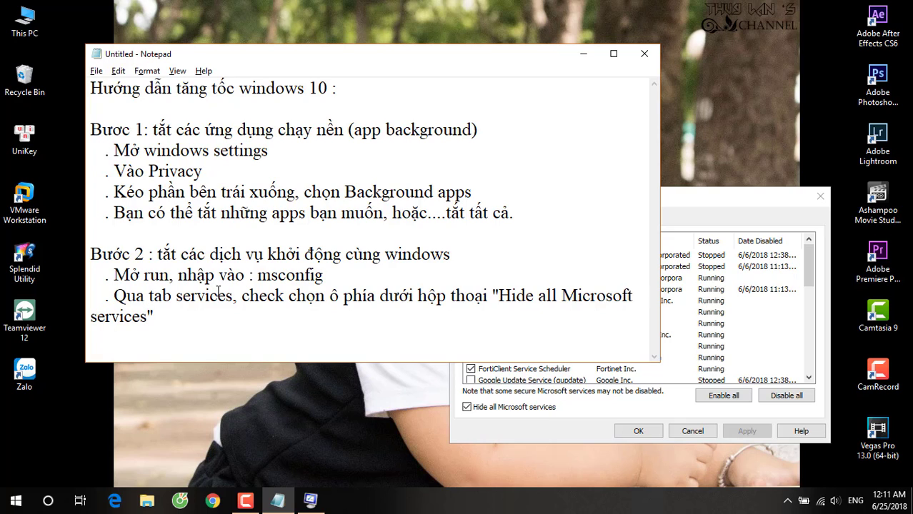
pyautogui.write('.')
# Step: Sort the services in System Configuration by status and examine which ones are enabled, running or stopped
pyautogui.click(808, 259)
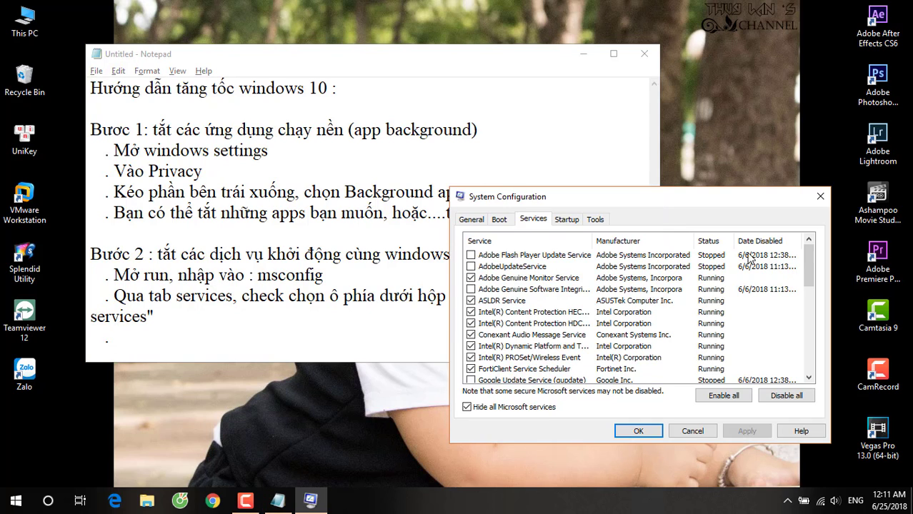
pyautogui.click(711, 240)
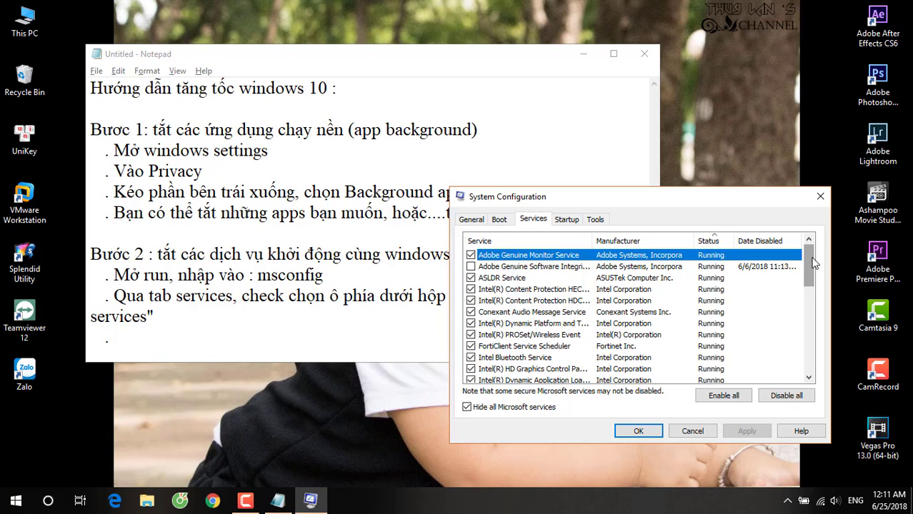
pyautogui.moveTo(811, 263)
pyautogui.mouseDown()
pyautogui.moveTo(815, 366)
pyautogui.moveTo(813, 261)
pyautogui.mouseUp()
pyautogui.scroll(-3, 474, 365)
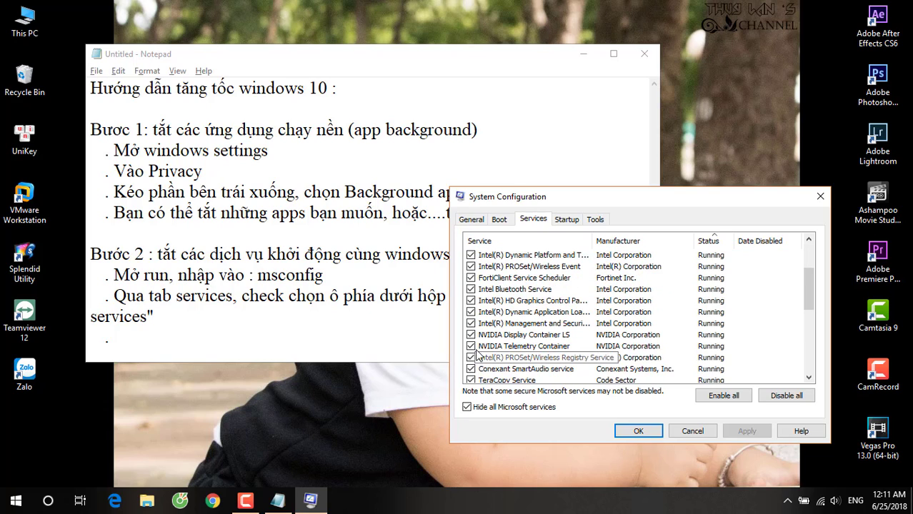
pyautogui.scroll(-1, 481, 357)
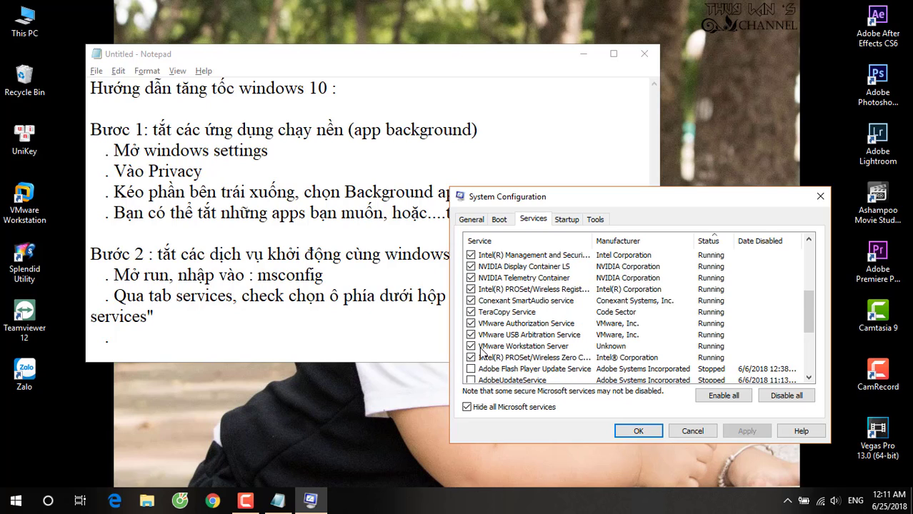
pyautogui.scroll(-3, 483, 360)
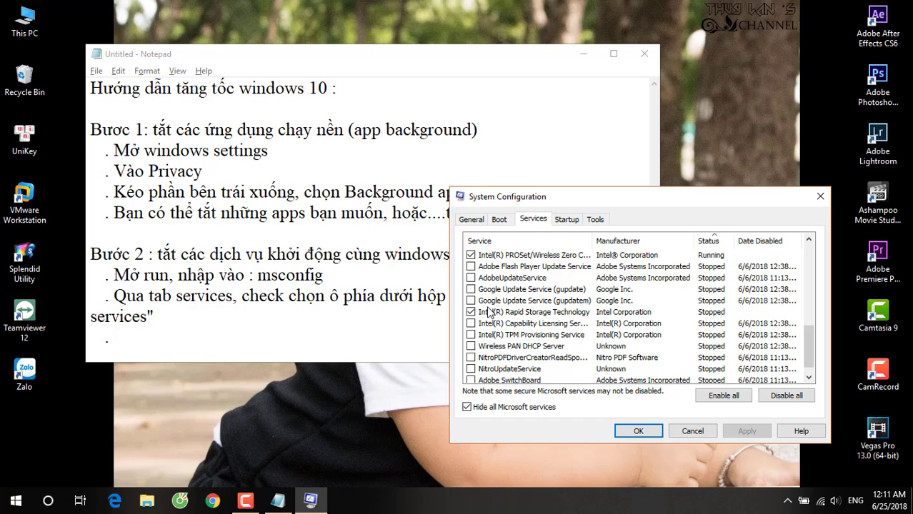
pyautogui.scroll(-1, 490, 316)
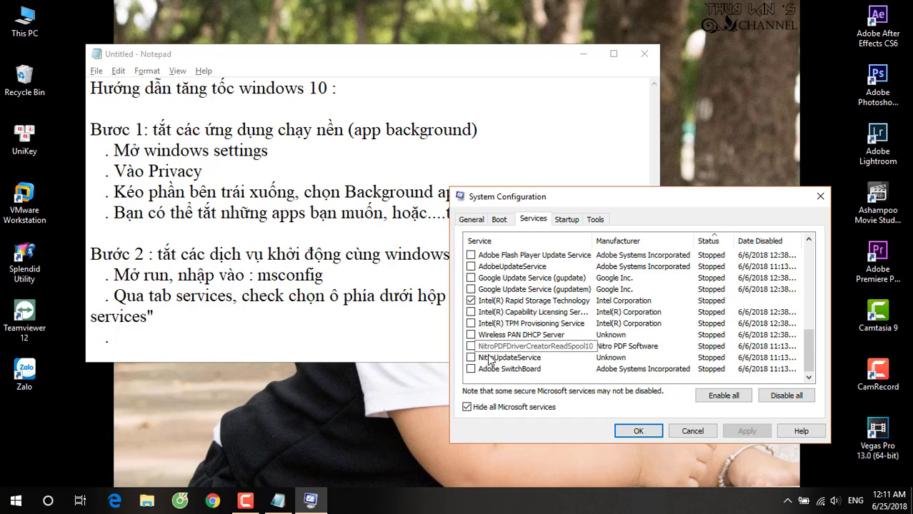
pyautogui.scroll(1, 491, 364)
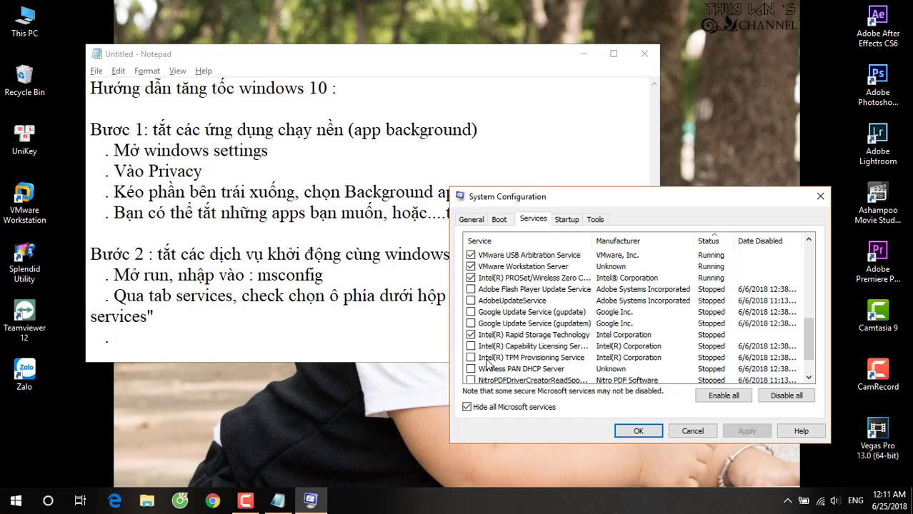
# Step: Return to Notepad and write "Tắt những dịch vụ không cần thiết, hoặc....tắt hết" at the new point
pyautogui.click(197, 331)
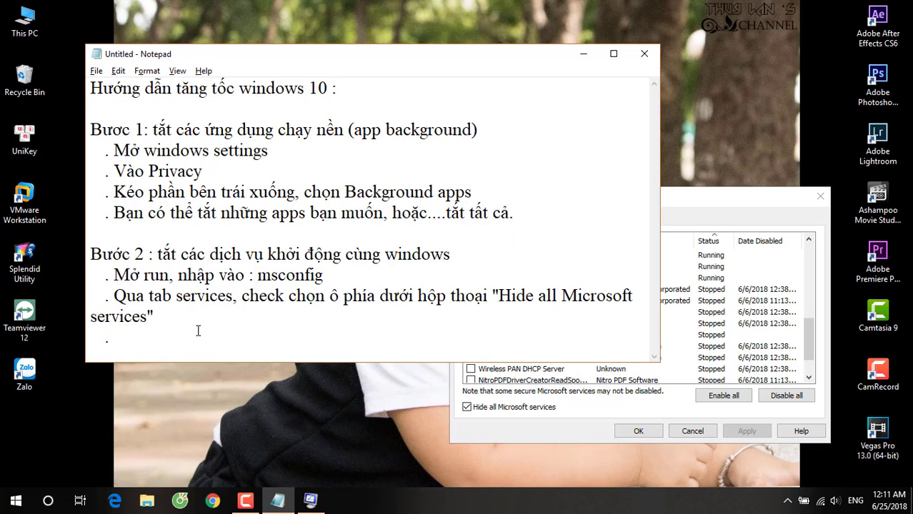
pyautogui.write('Tắt ')
pyautogui.write('những đi')
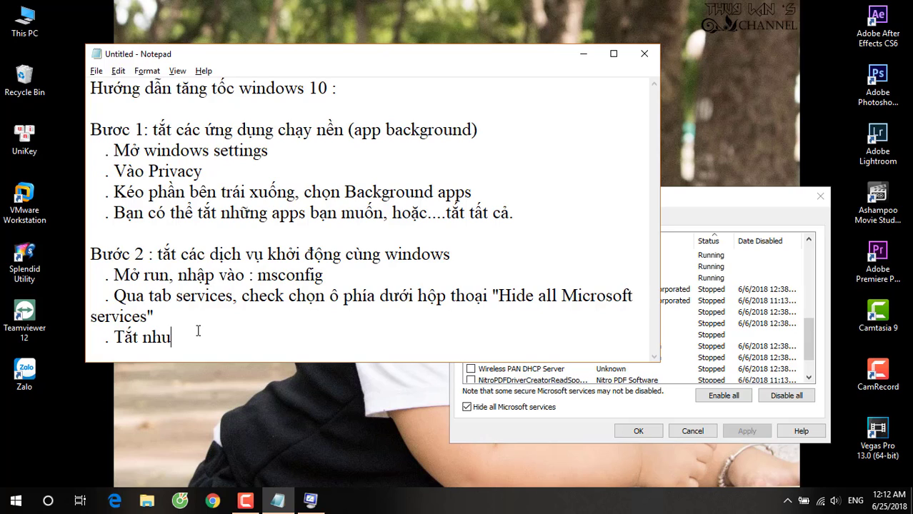
pyautogui.write('ch vụ kho')
pyautogui.write('ng')
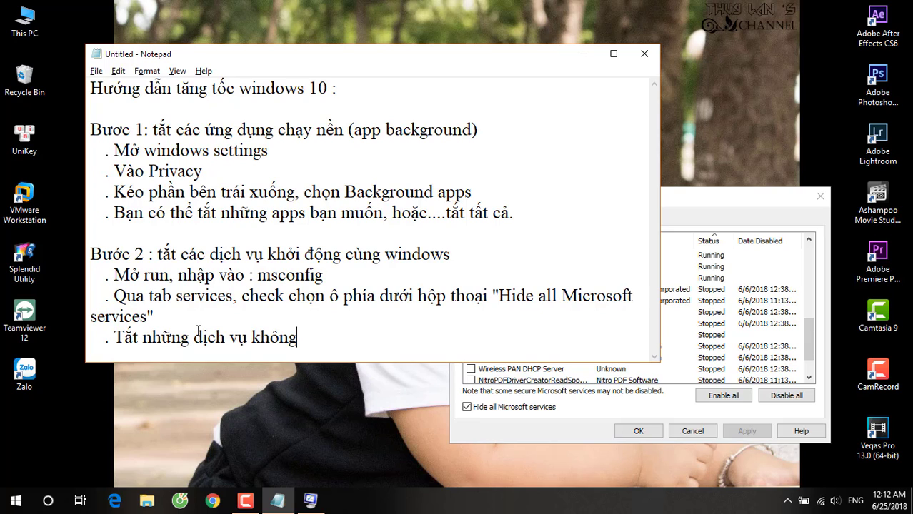
pyautogui.write(' cần thiet')
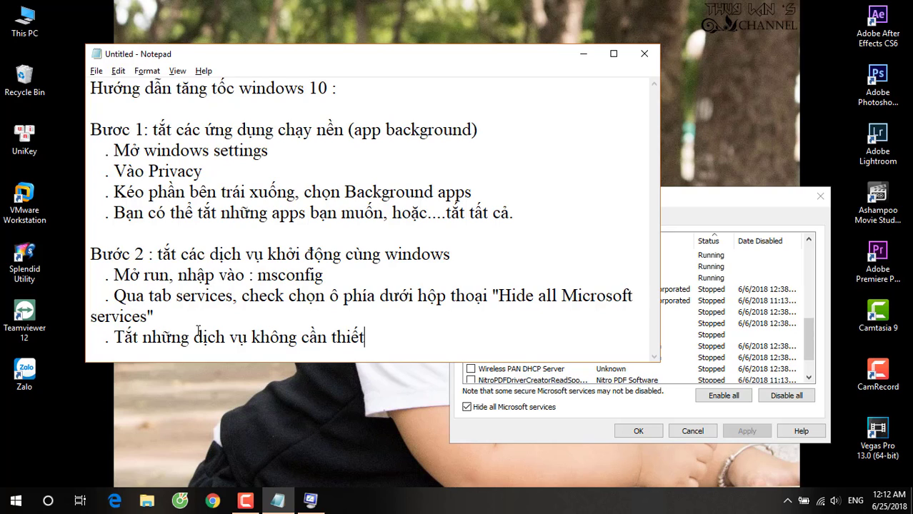
pyautogui.write(', hoặc....tắt hết')
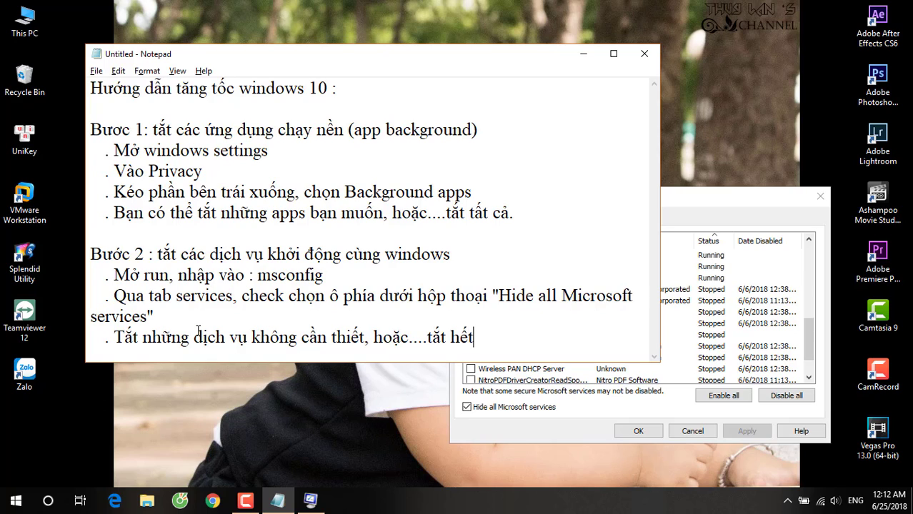
# Step: Continue the same line with ". Có thể để lại"
pyautogui.write('. Có thểd9e63')
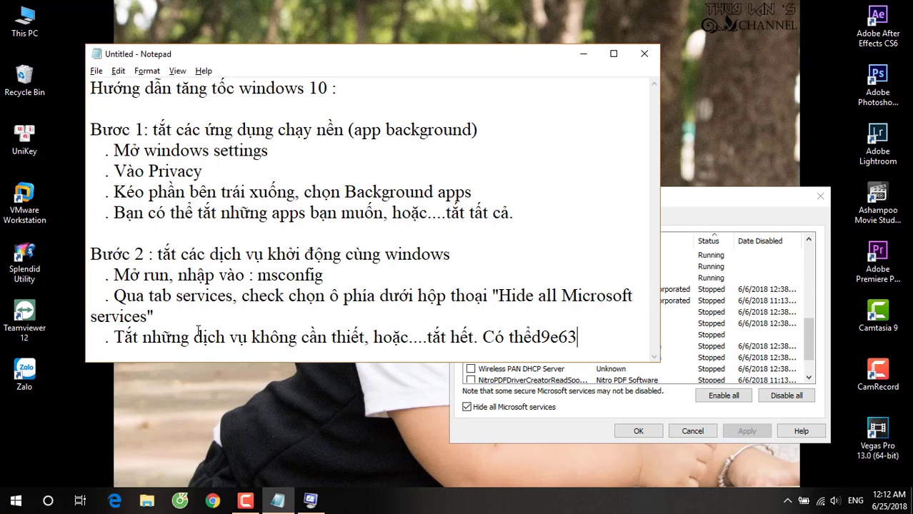
pyautogui.press('BackSpace')
pyautogui.press('BackSpace')
pyautogui.press('BackSpace')
pyautogui.press('BackSpace')
pyautogui.press('BackSpace')
pyautogui.write('đe')
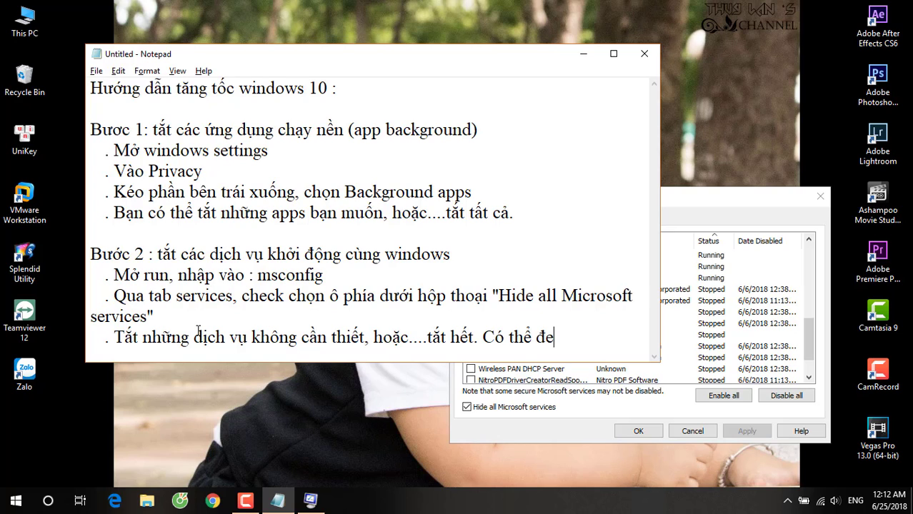
pyautogui.write('er an')
pyautogui.press('BackSpace')
pyautogui.press('BackSpace')
pyautogui.write('lại dịc')
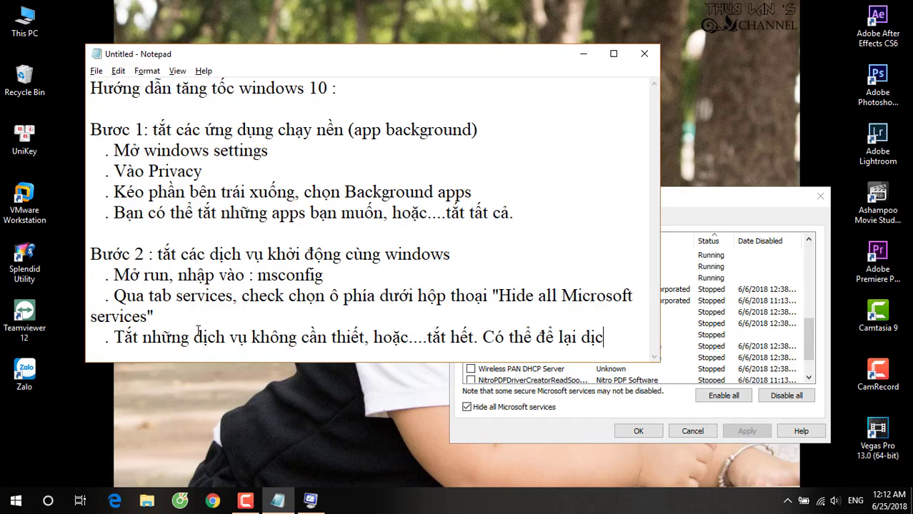
pyautogui.write('h vu')
pyautogui.press('BackSpace')
pyautogui.press('BackSpace')
pyautogui.press('BackSpace')
pyautogui.press('BackSpace')
pyautogui.press('BackSpace')
pyautogui.press('BackSpace')
pyautogui.press('BackSpace')
# Step: Finish the sentence with "1 số dịch vụ như : unikey, phần mềm diệt virus,..." and start a new line
pyautogui.write('1 số dịch vụ n')
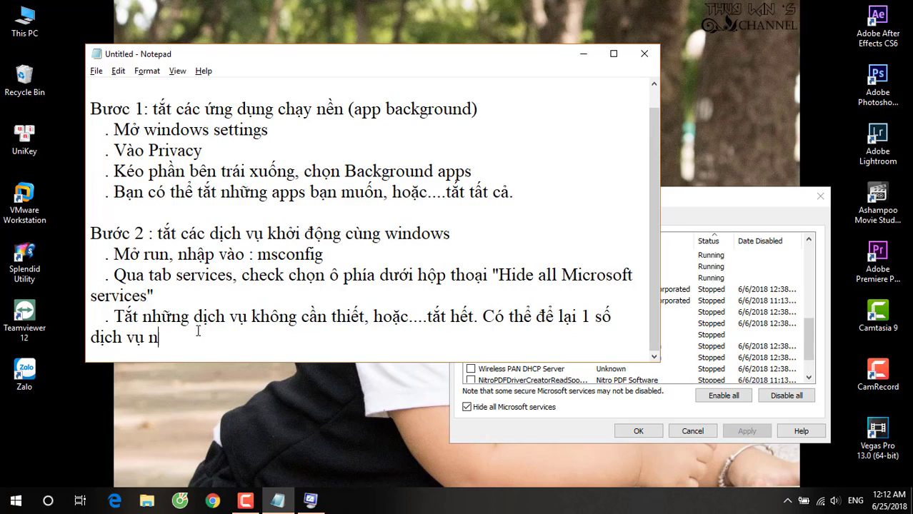
pyautogui.write('hư : unikey')
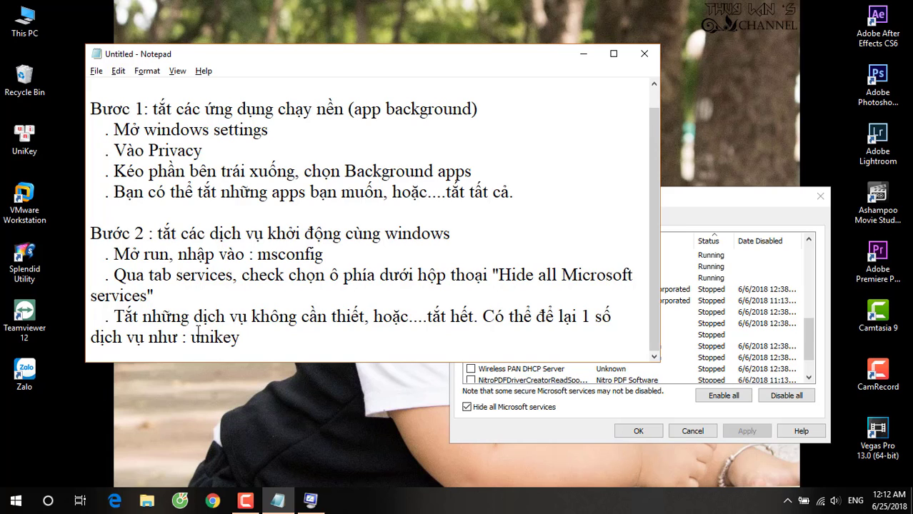
pyautogui.write(',')
pyautogui.click(310, 501)
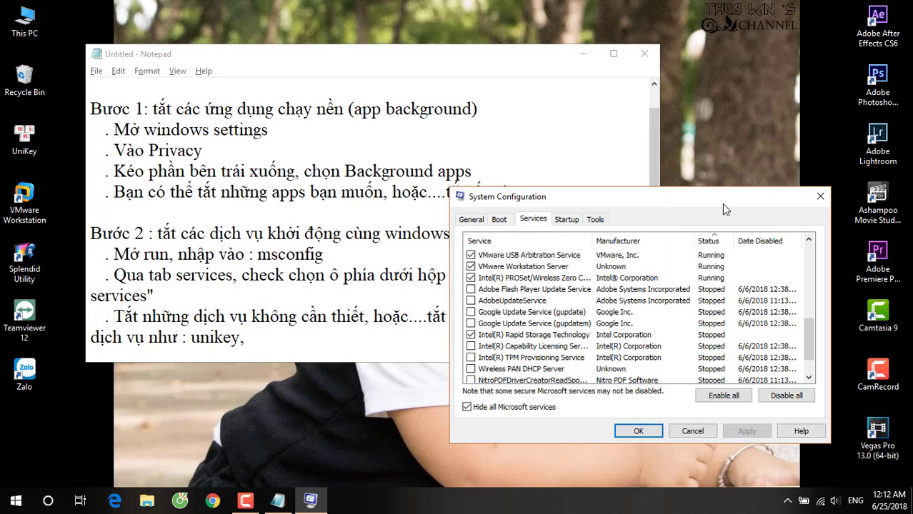
pyautogui.scroll(8, 644, 305)
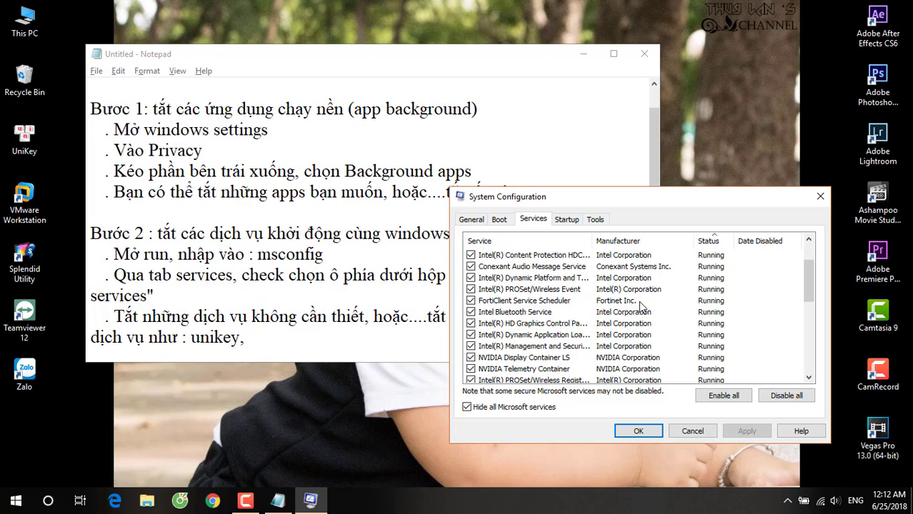
pyautogui.click(256, 351)
pyautogui.write('phầ')
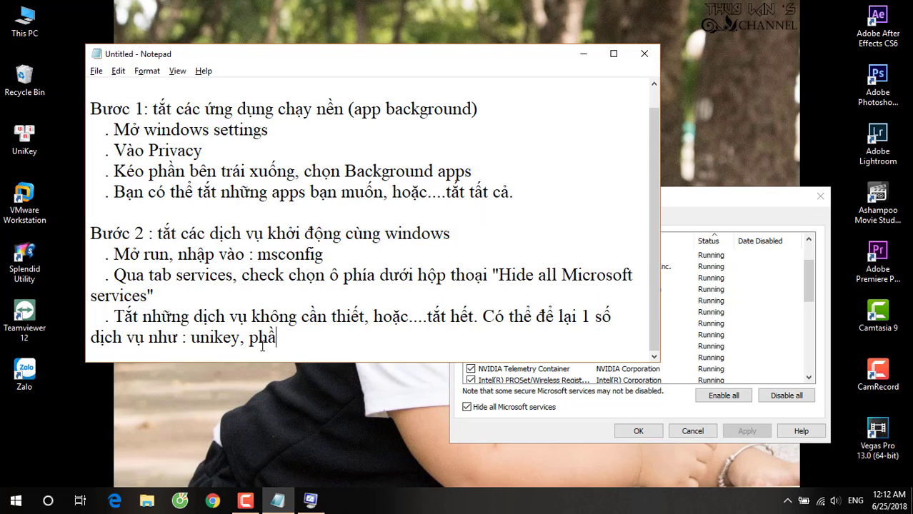
pyautogui.write('n mem diệt')
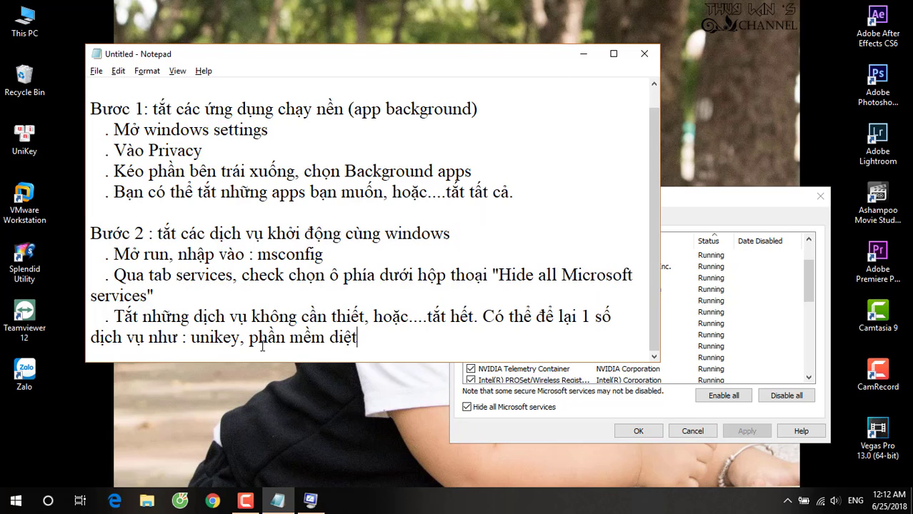
pyautogui.write(' virus,...')
pyautogui.press('Return')
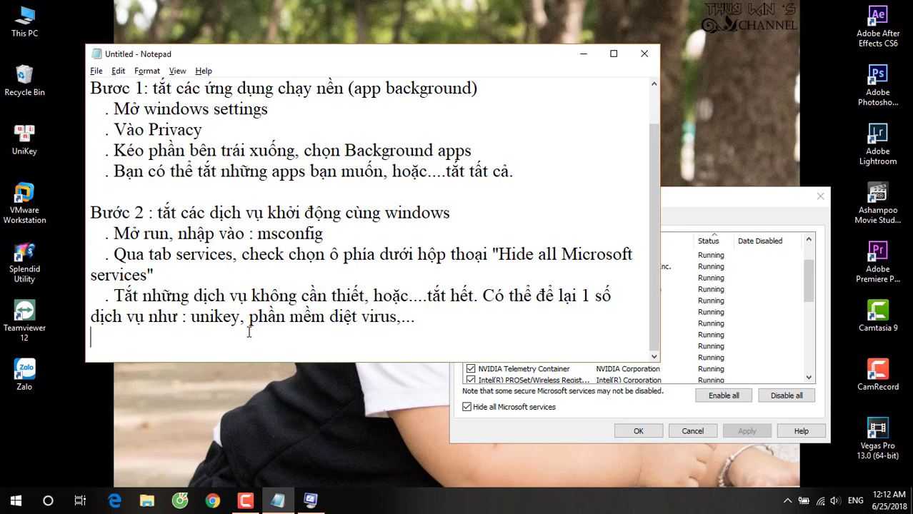
# Step: Show the startup section of System Configuration, and add the point "Bấm apply, sau đó chuyển qua tab Startup" to the Notepad guide
pyautogui.click(707, 209)
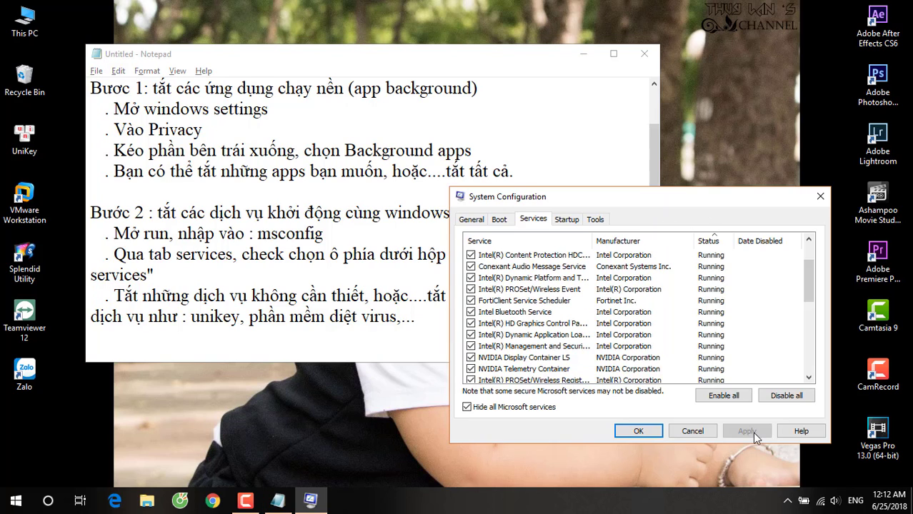
pyautogui.click(568, 220)
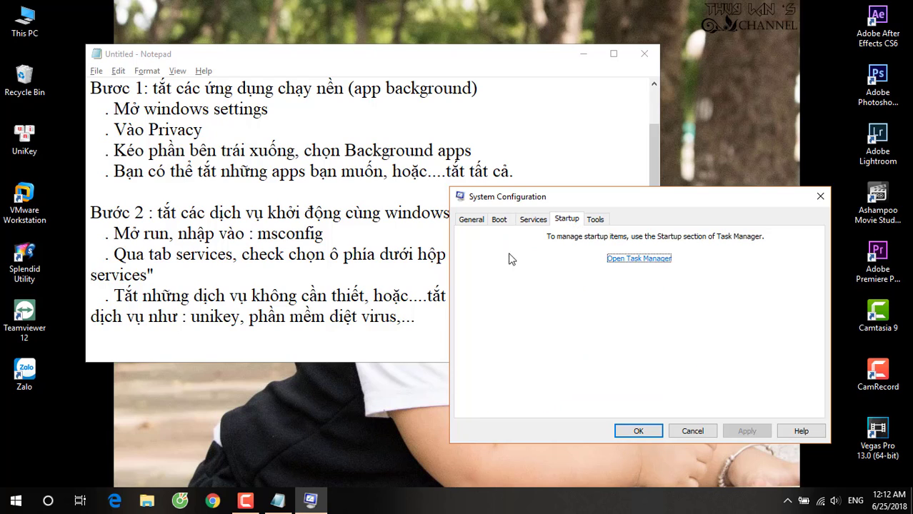
pyautogui.click(301, 344)
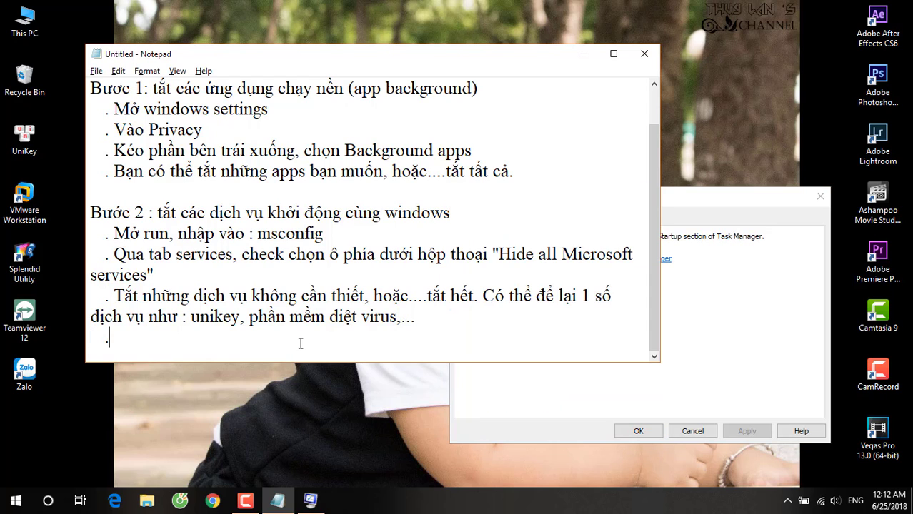
pyautogui.write('C')
pyautogui.write(' Bấm appl')
pyautogui.write('y')
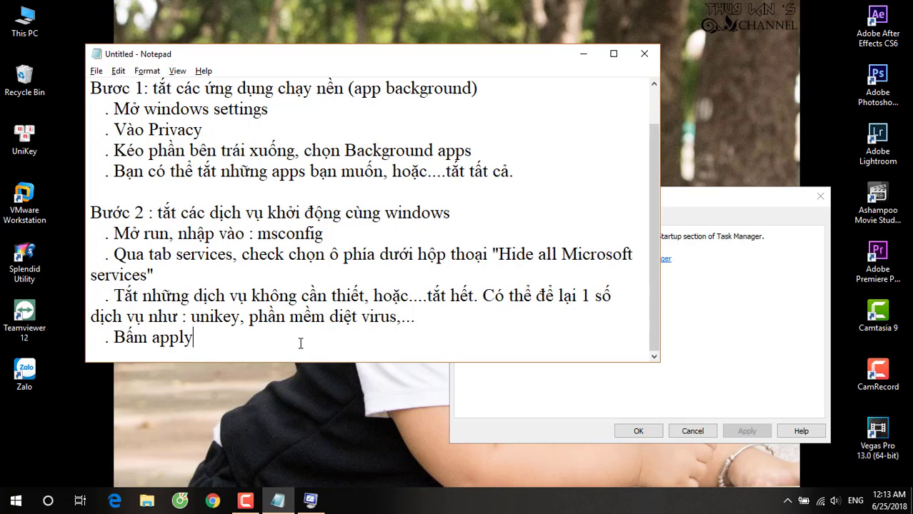
pyautogui.write(', sau đó ch')
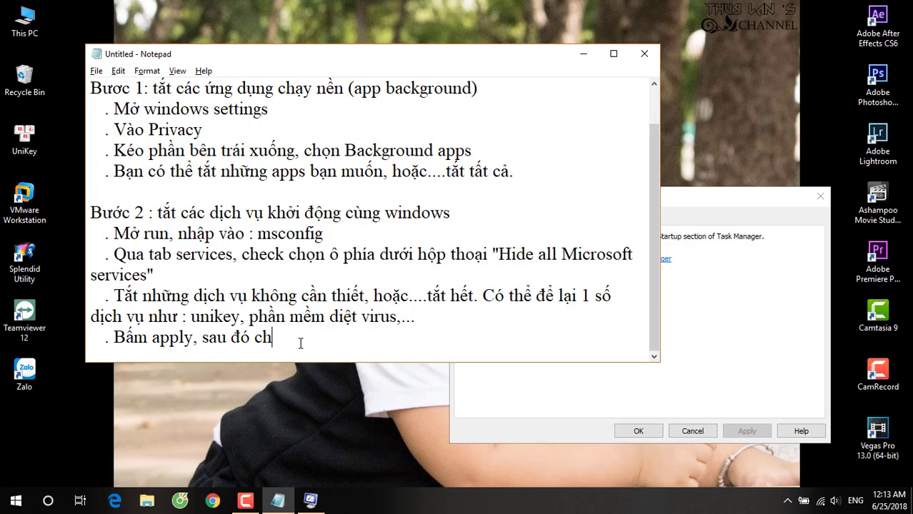
pyautogui.write('uyển qua tab Star')
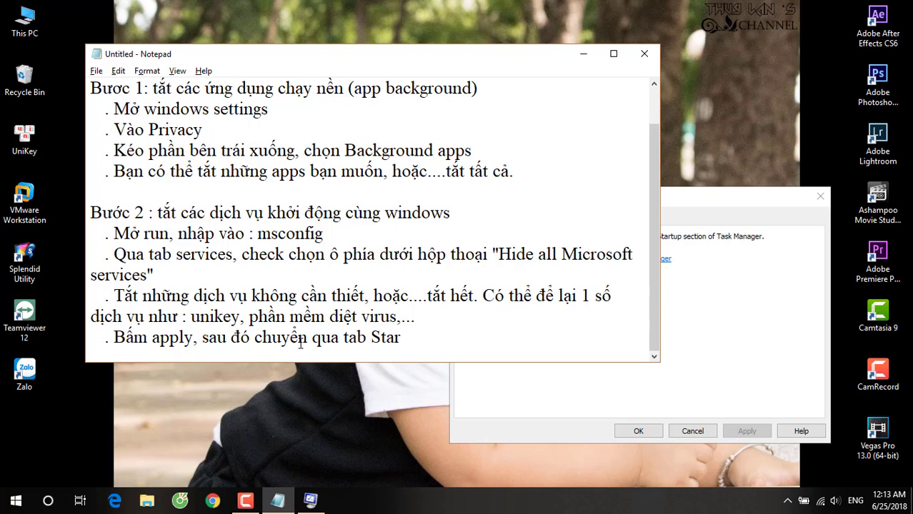
pyautogui.write('tup')
pyautogui.press('Return')
# Step: Open Task Manager from System Configuration and add the point "Chọn open task manager" in Notepad
pyautogui.hotkey('alt', 'Tab')
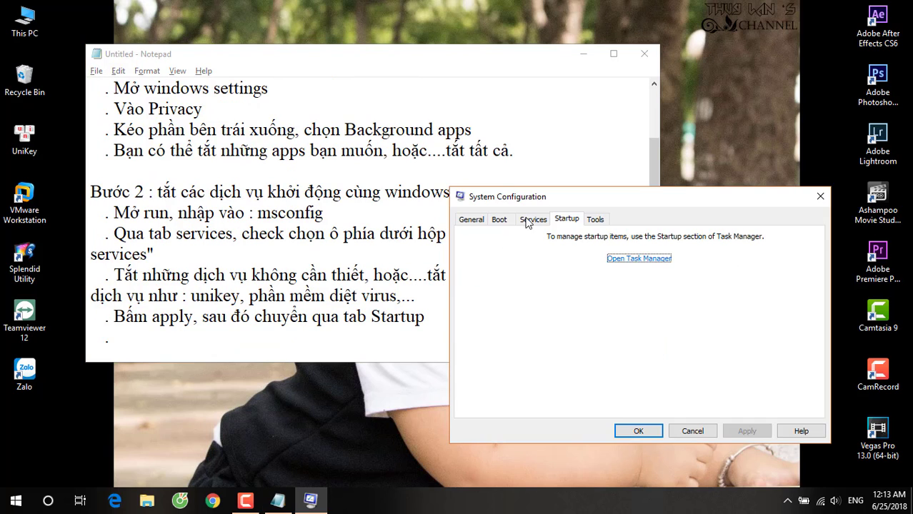
pyautogui.click(627, 262)
pyautogui.click(188, 349)
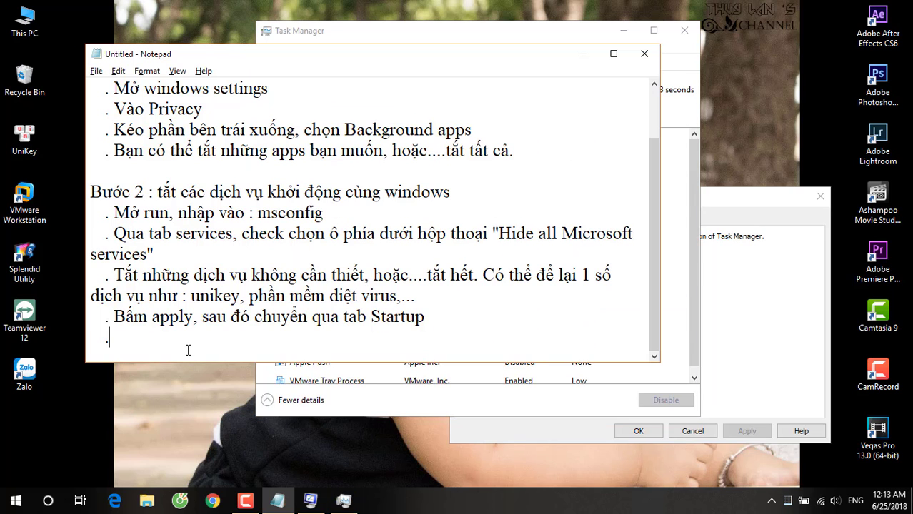
pyautogui.write('Chọn op')
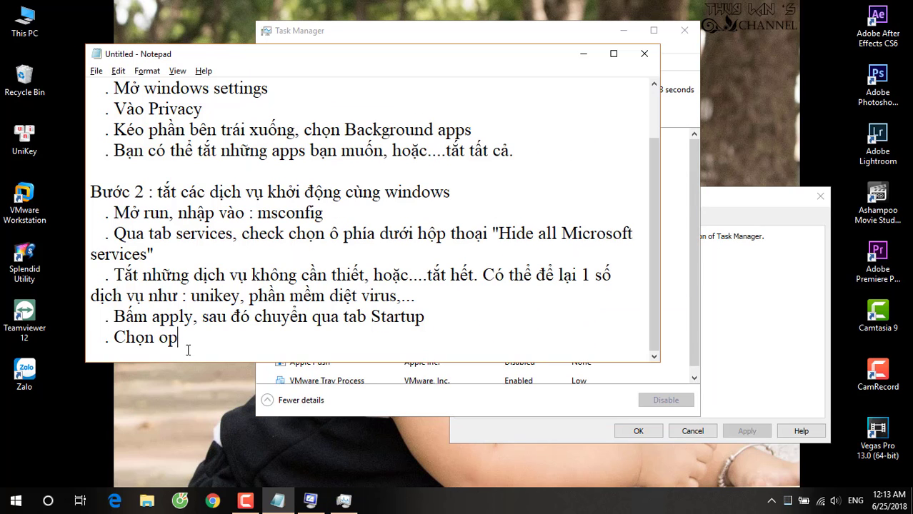
pyautogui.write('en task manager')
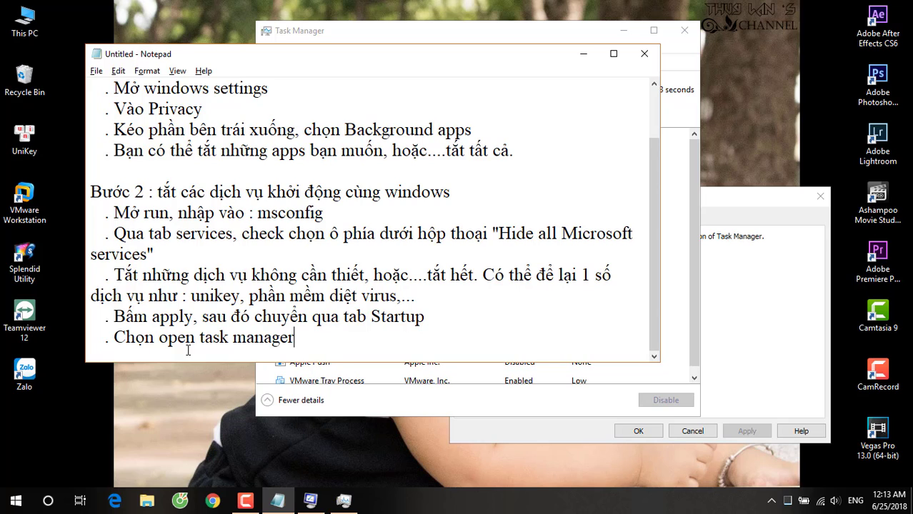
pyautogui.press('Return')
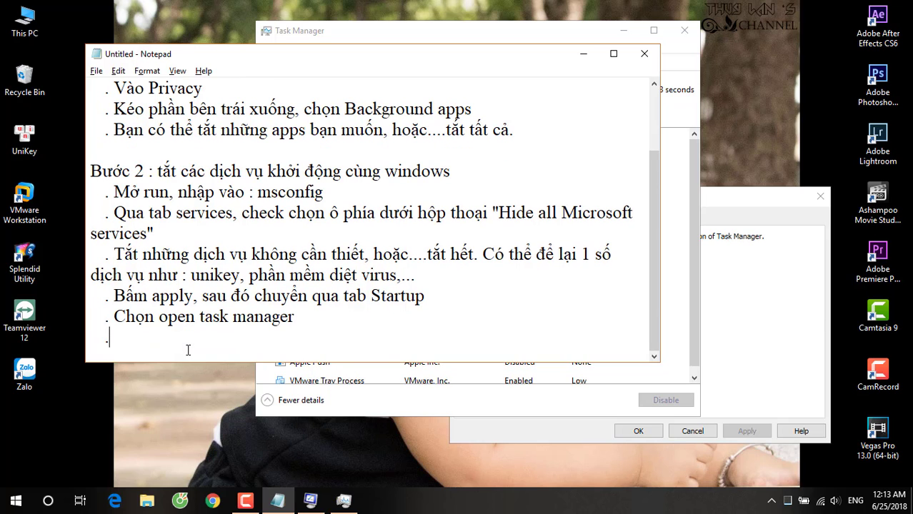
# Step: Switch to Task Manager and enable the Zalo startup item, and disable it again
pyautogui.hotkey('alt', 'Tab')
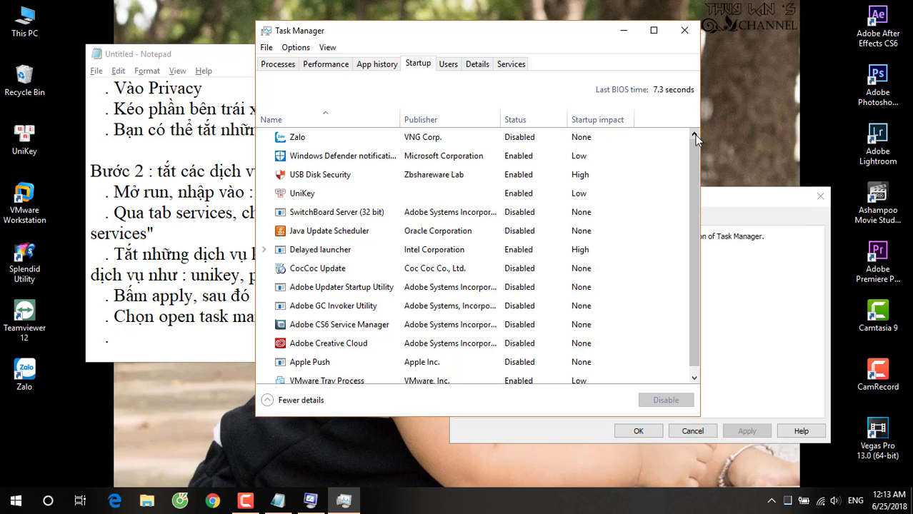
pyautogui.click(318, 138)
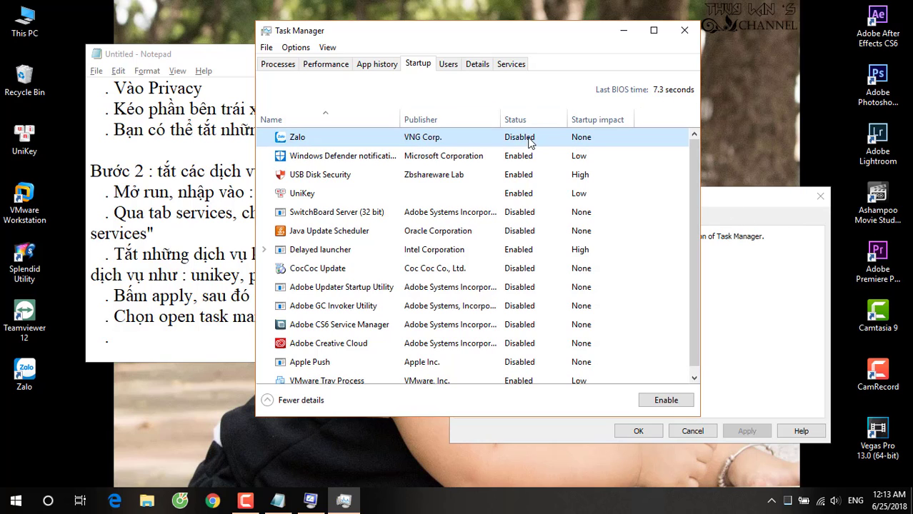
pyautogui.click(663, 400)
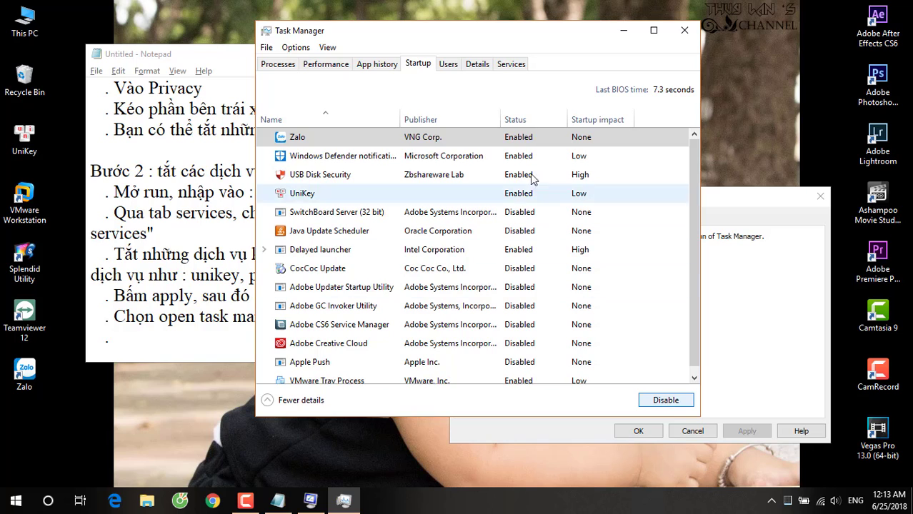
pyautogui.click(666, 401)
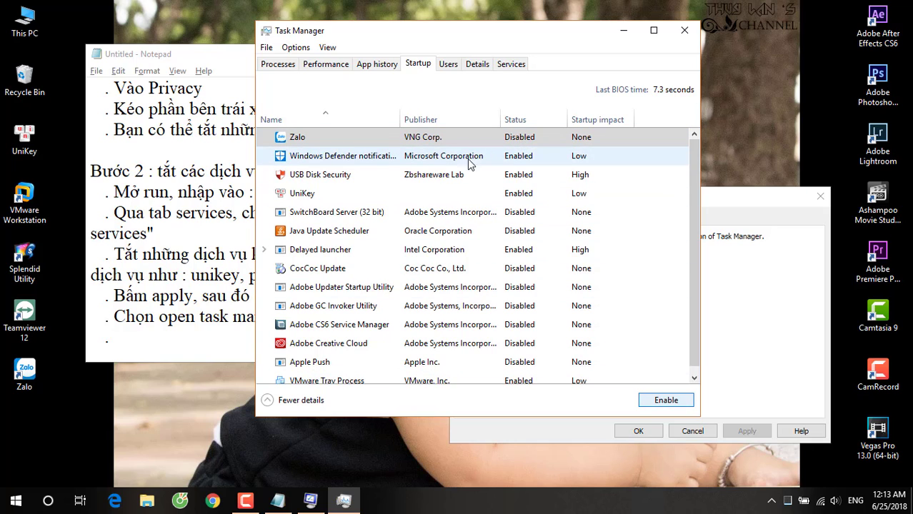
# Step: Examine the status and startup impact of the other startup items, including UniKey, SwitchBoard Server, Delayed launcher and CocCoc Update
pyautogui.click(393, 193)
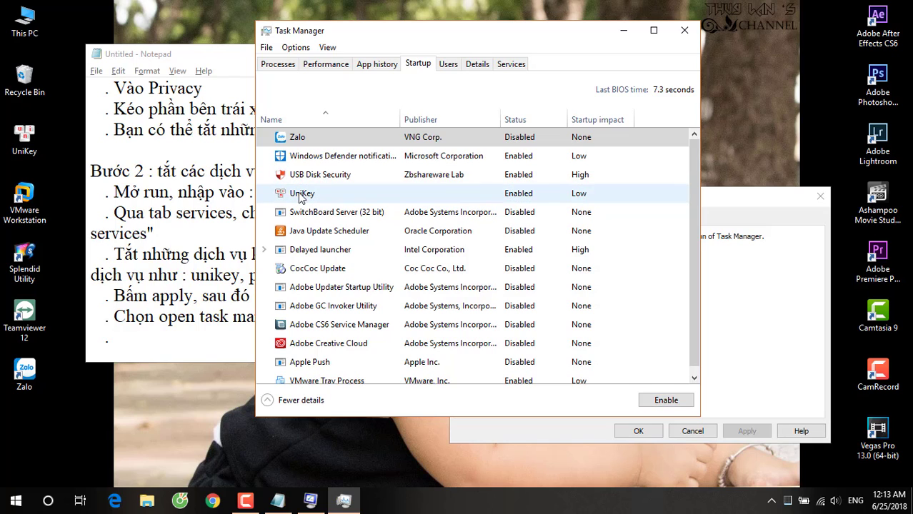
pyautogui.click(418, 218)
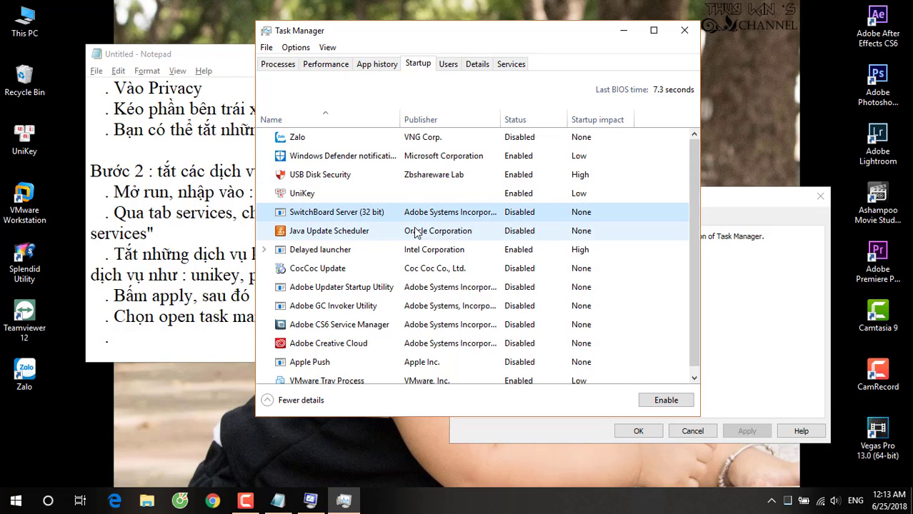
pyautogui.click(581, 249)
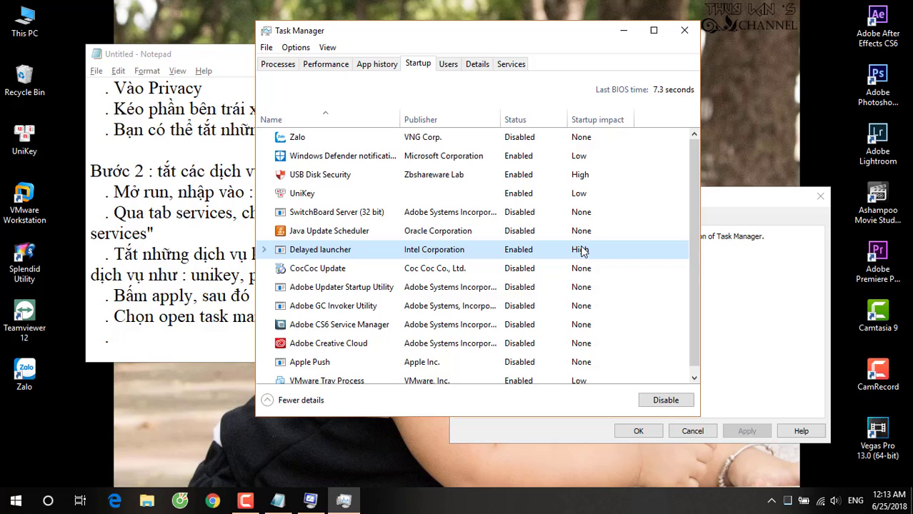
pyautogui.click(438, 270)
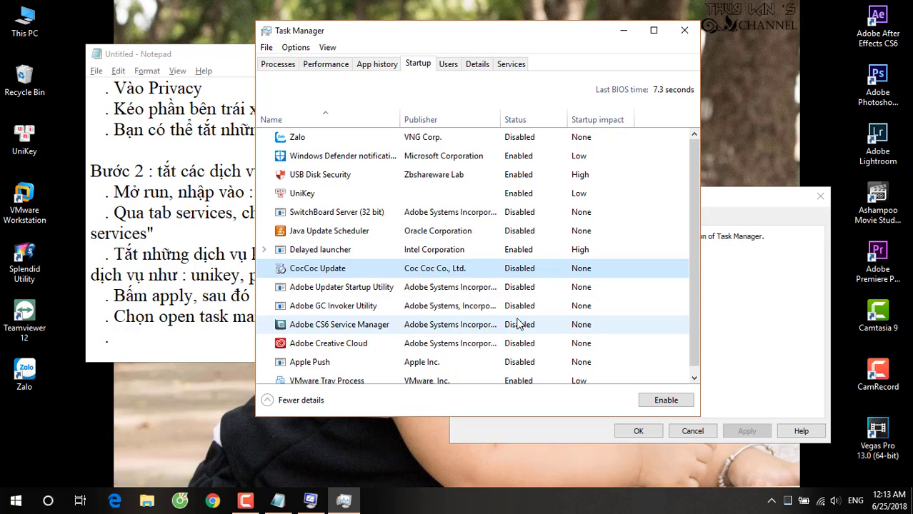
pyautogui.scroll(-1, 518, 325)
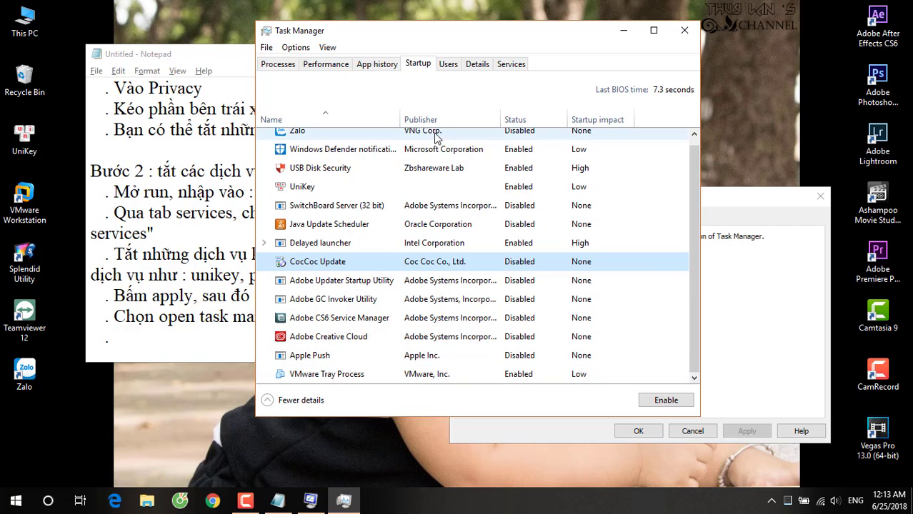
pyautogui.scroll(1, 515, 189)
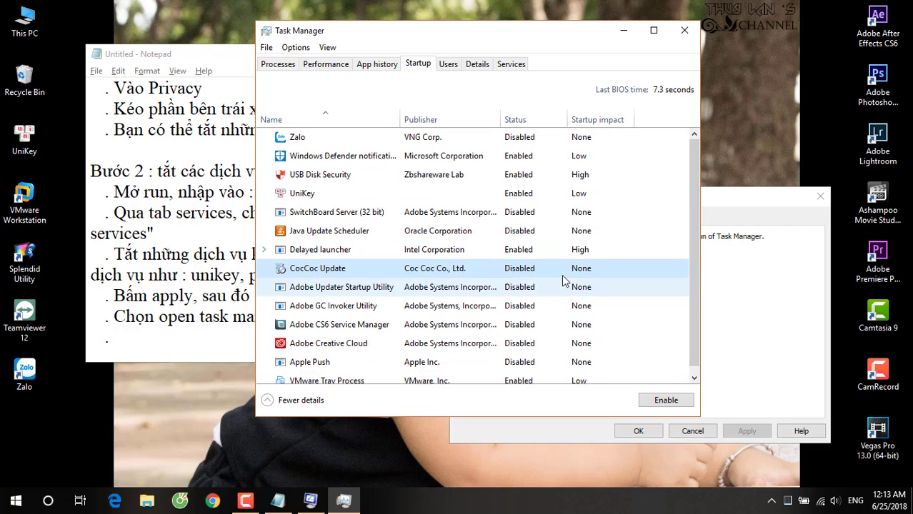
# Step: Return to Notepad, begin the new point with "Chọn" and insert "và ứng dụng" after "dịch vụ" in the Bước 2 heading
pyautogui.click(134, 339)
pyautogui.write('Chọn')
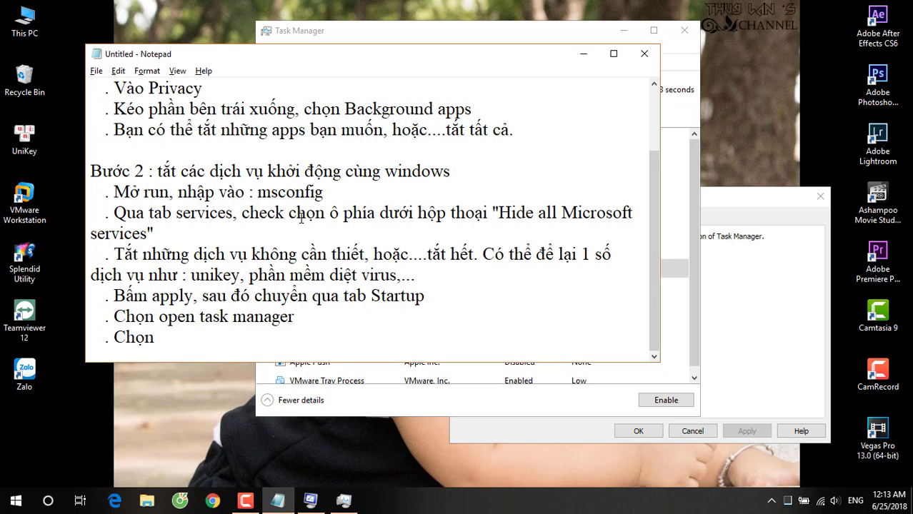
pyautogui.write('và ứng')
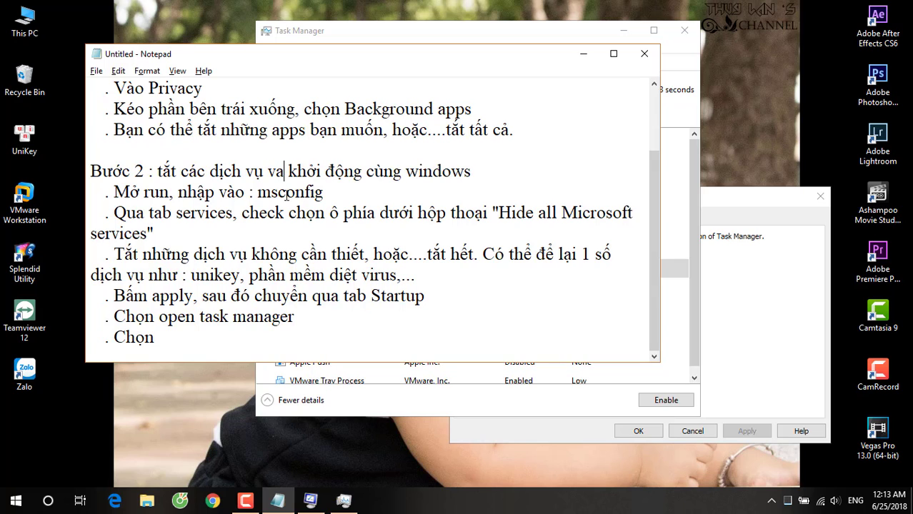
pyautogui.write(' dụng')
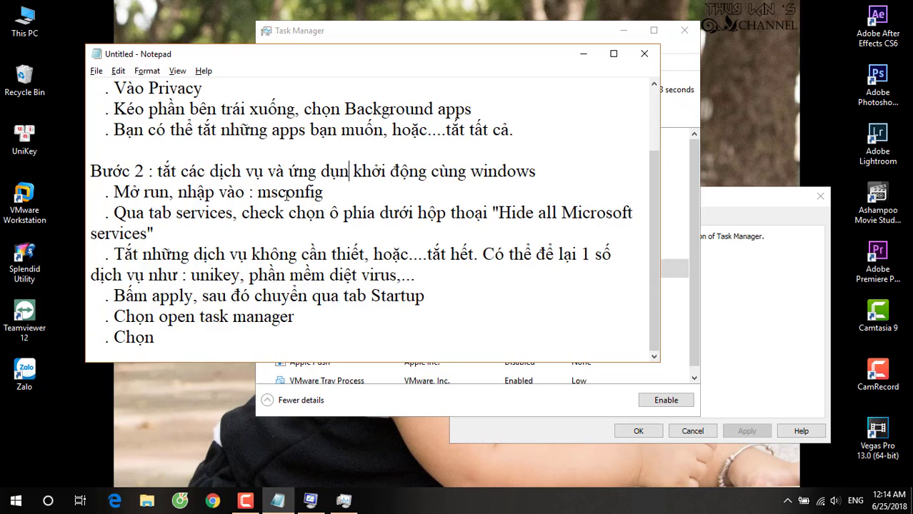
# Step: Complete the last point as "Chọn các ứng dụng bạn không muốn khởi động cùng windows, chọn disbale." and start a new line
pyautogui.click(168, 342)
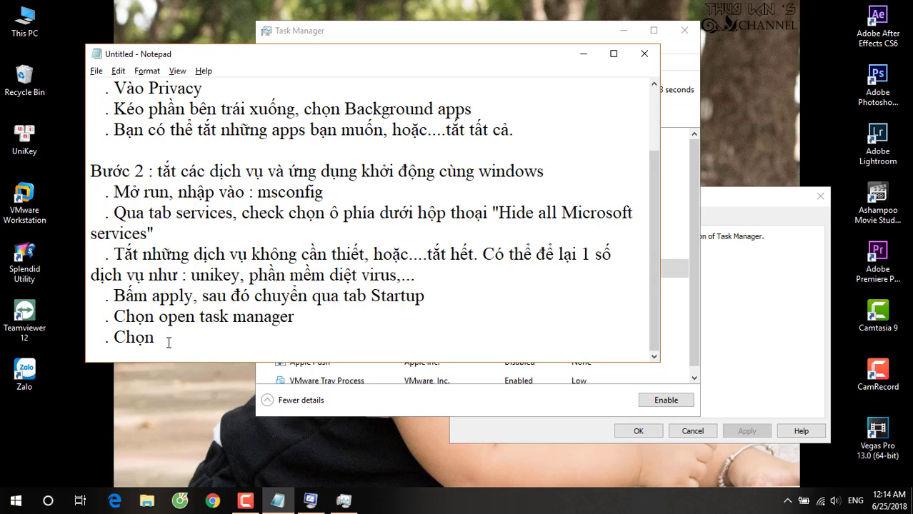
pyautogui.write('các ứng')
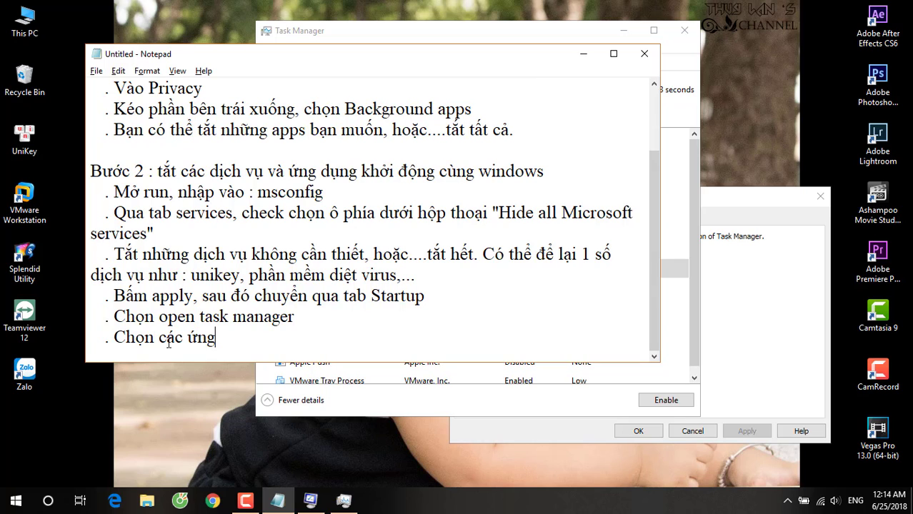
pyautogui.write(' dụng bạn ')
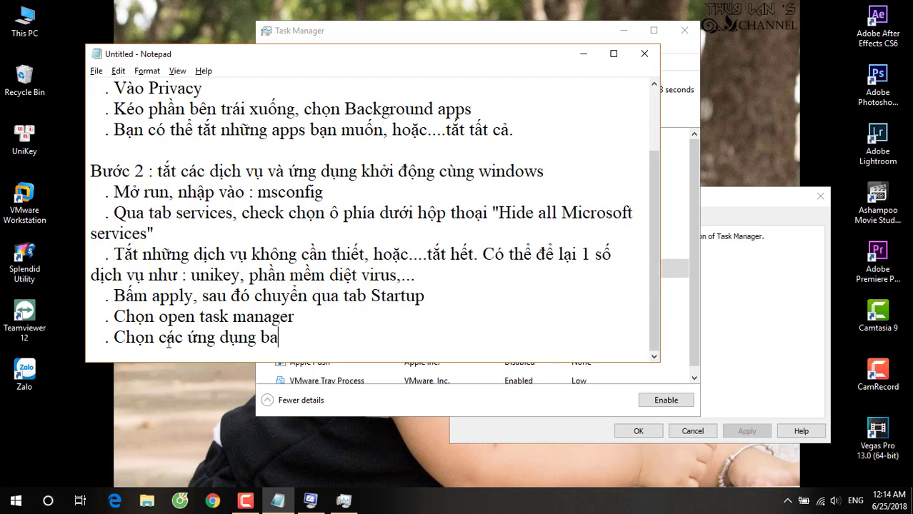
pyautogui.write('không muốn')
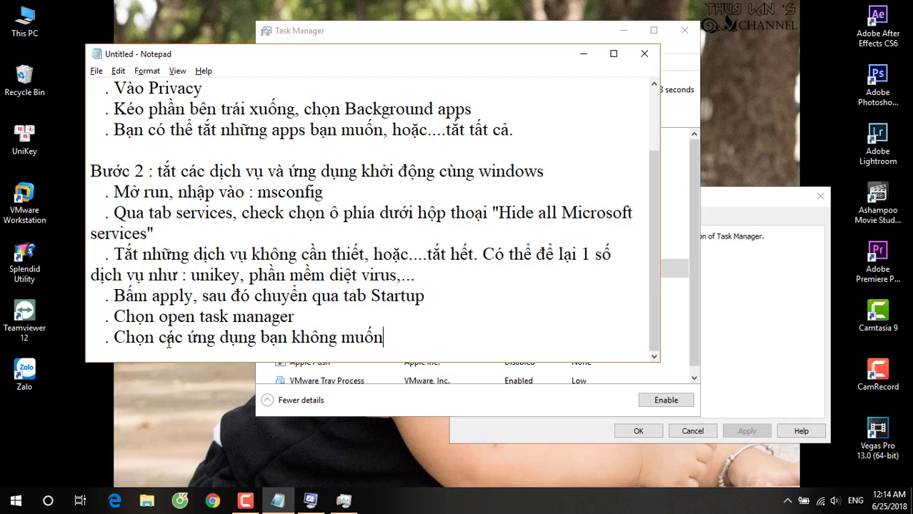
pyautogui.write(' khởi đô')
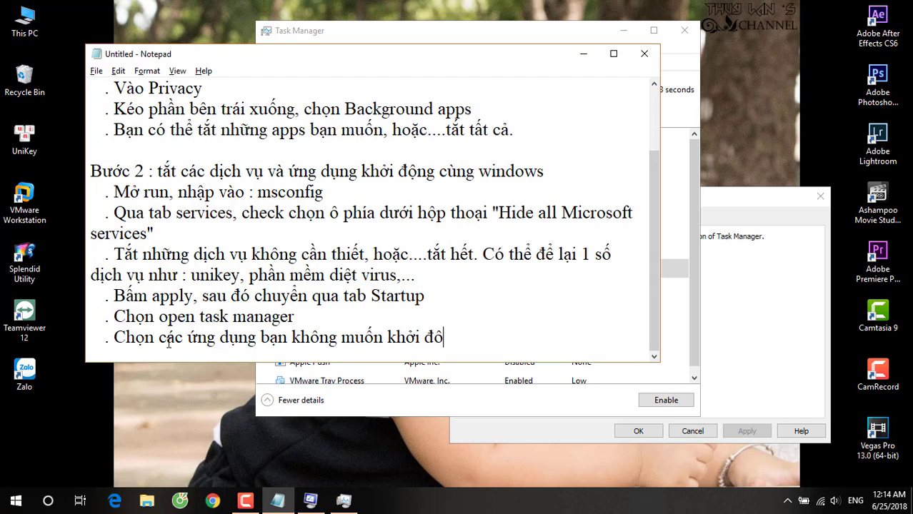
pyautogui.write('ng ún')
pyautogui.press('BackSpace')
pyautogui.press('BackSpace')
pyautogui.write('cùng windows')
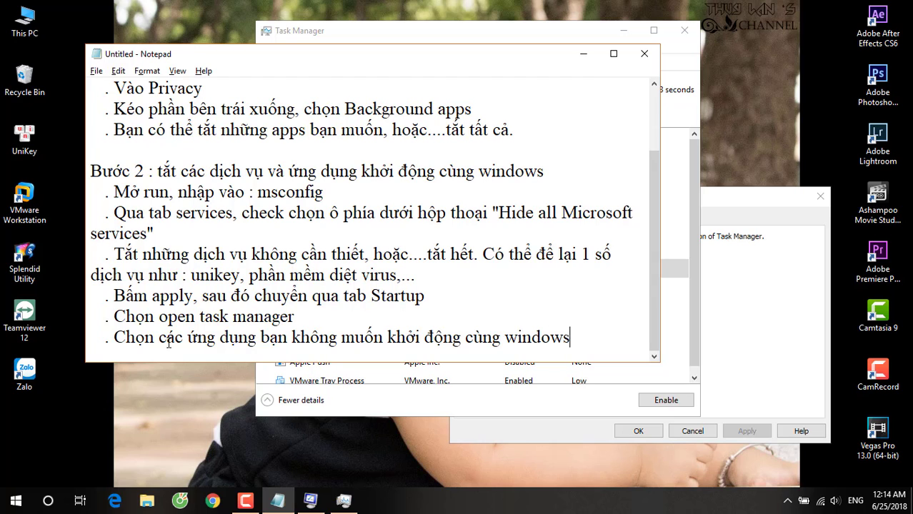
pyautogui.write(', chọn disbal')
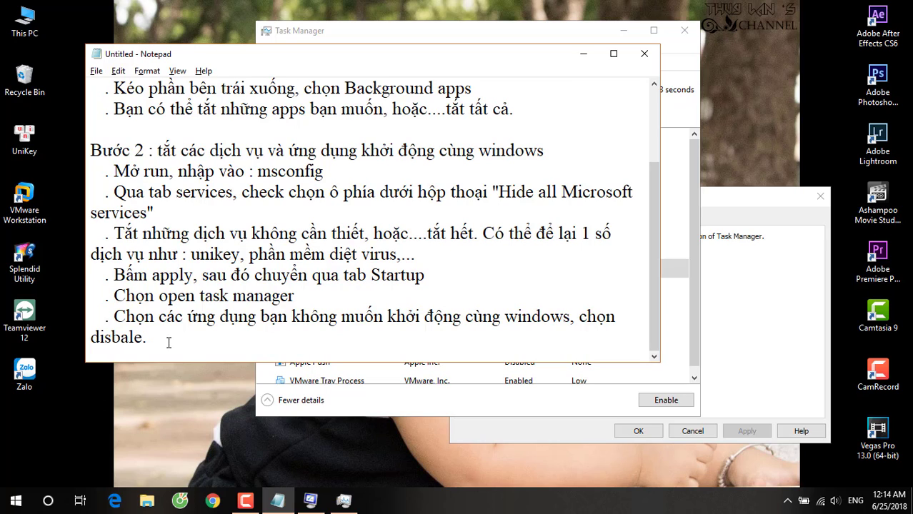
pyautogui.write('e.')
pyautogui.press('Return')
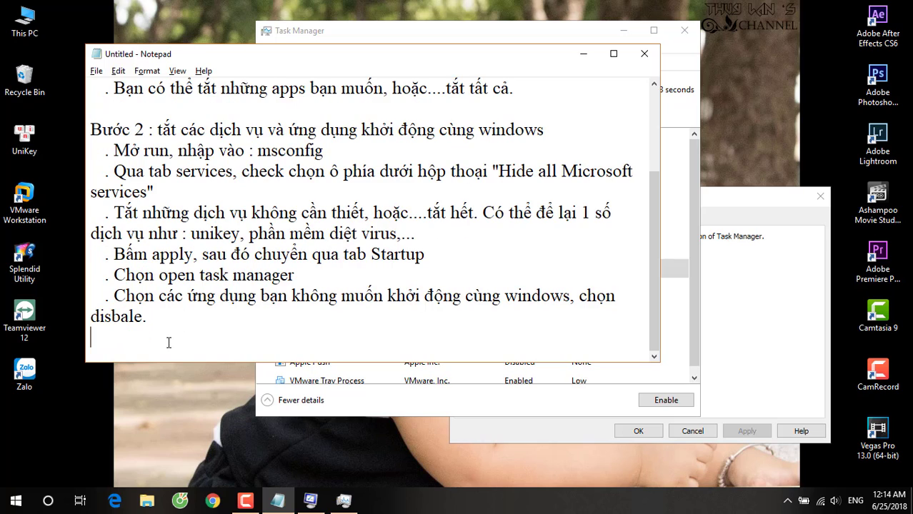
# Step: Add the point ". Bấm Ok và khởi động lại máy" and switch back to Task Manager
pyautogui.write('. Bấm Ok và khởi độn')
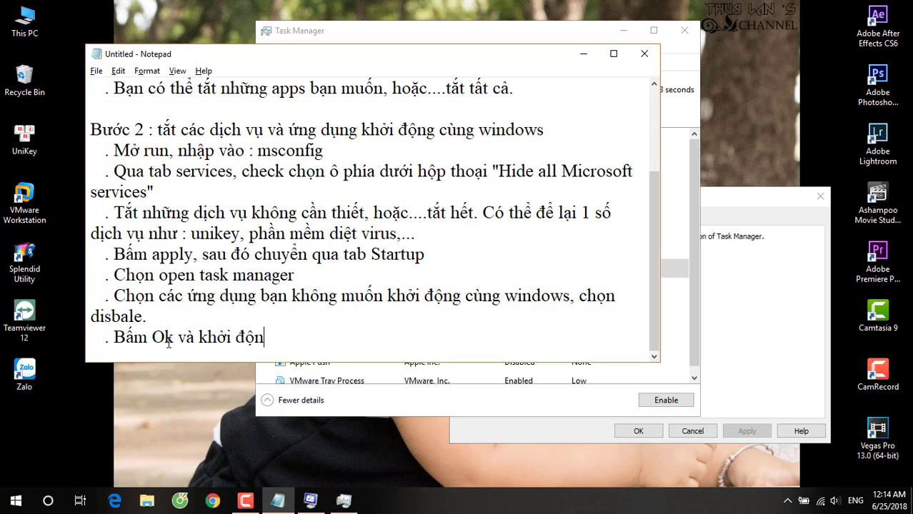
pyautogui.write('g lai máy')
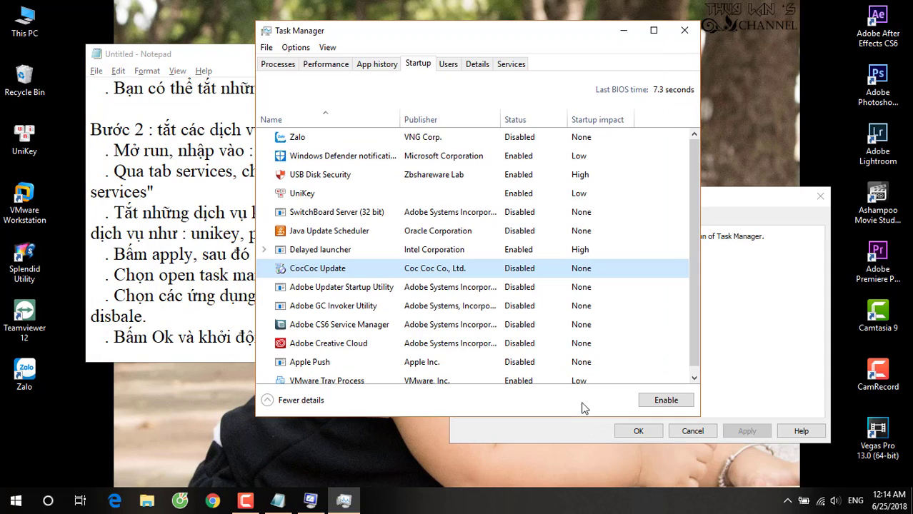
pyautogui.click(586, 409)
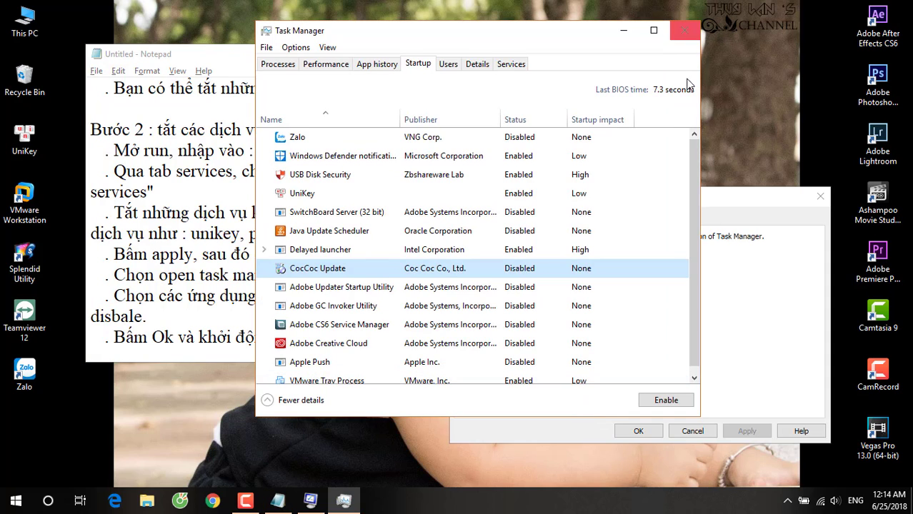
# Step: Close Task Manager and accept the System Configuration settings with OK
pyautogui.click(685, 31)
pyautogui.click(679, 410)
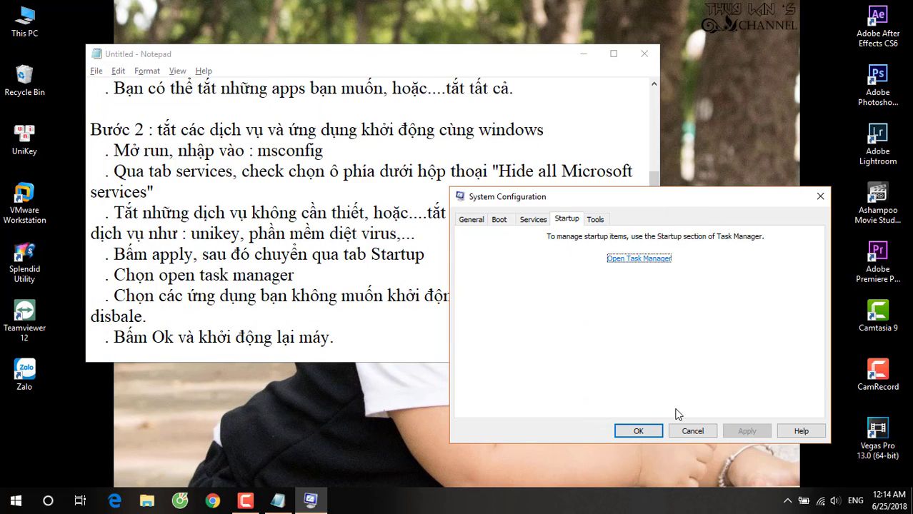
pyautogui.click(638, 431)
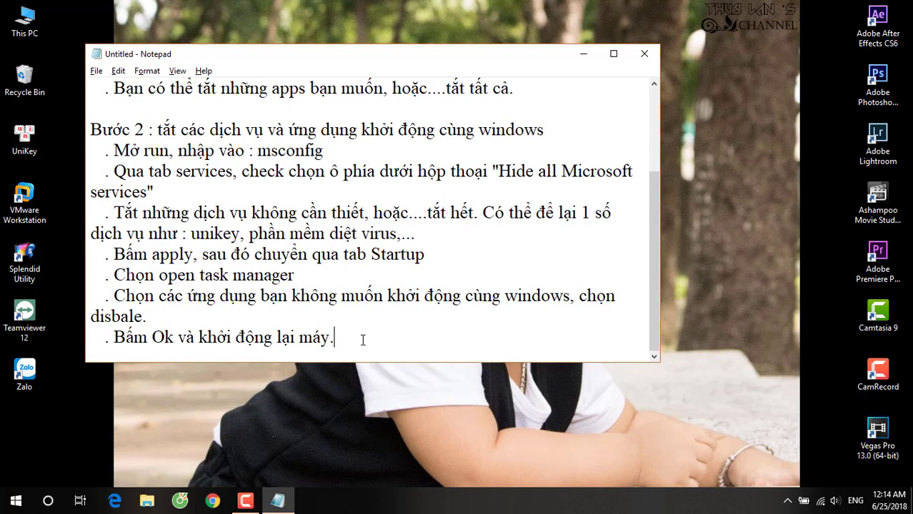
# Step: Leave a blank line after the last point and begin a closing paragraph with "Thực hiện điều này, sẽ giúp máy tính của"
pyautogui.press('Return')
pyautogui.press('Return')
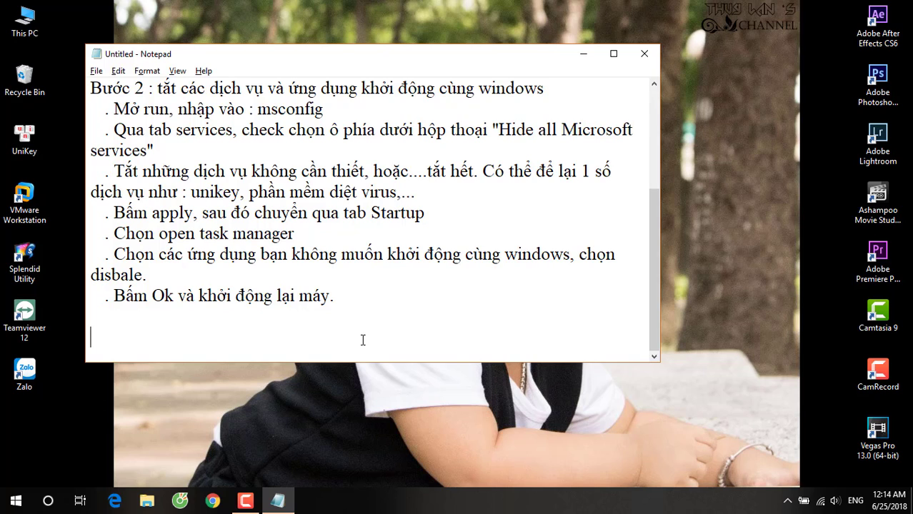
pyautogui.write('Thực hiê')
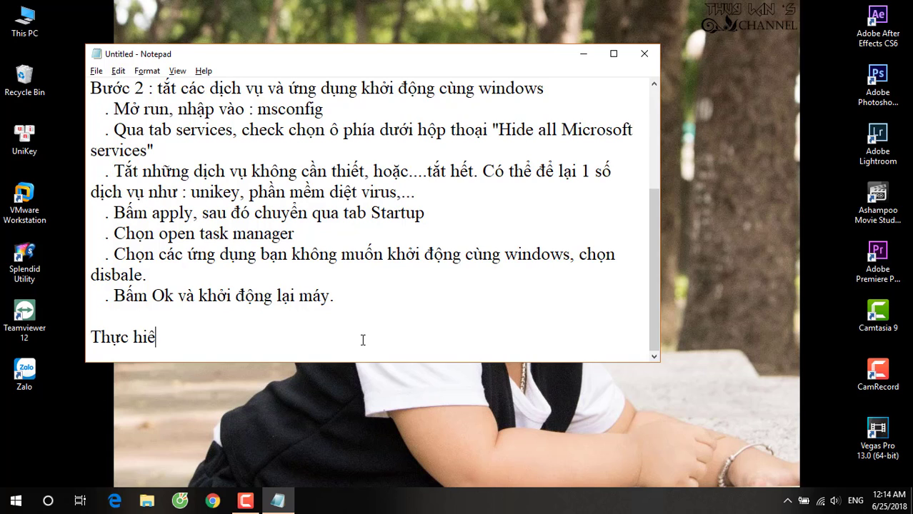
pyautogui.press('BackSpace')
pyautogui.write('ện điều này')
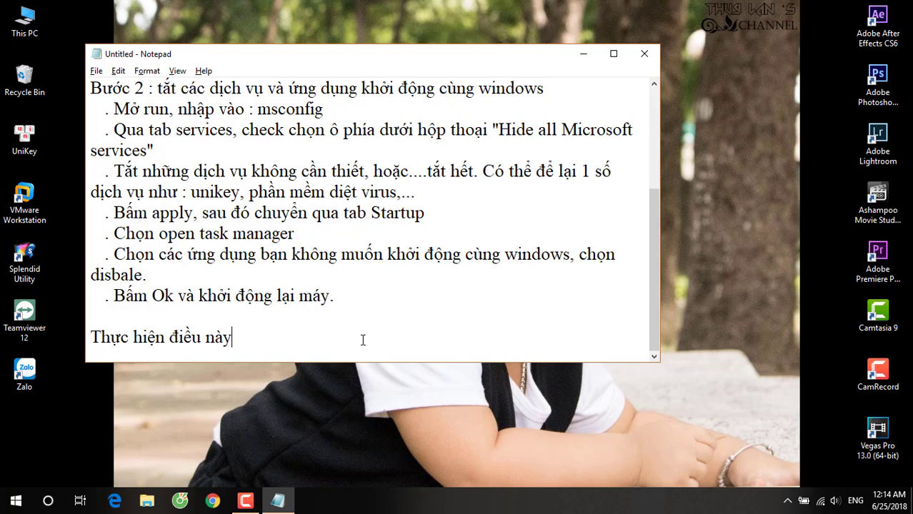
pyautogui.write(', sẽ giúp ')
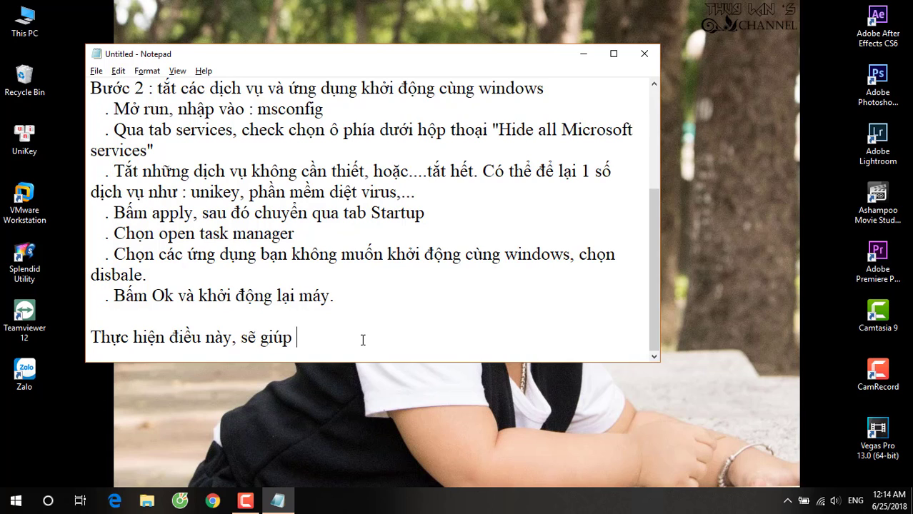
pyautogui.write('máy tính của ')
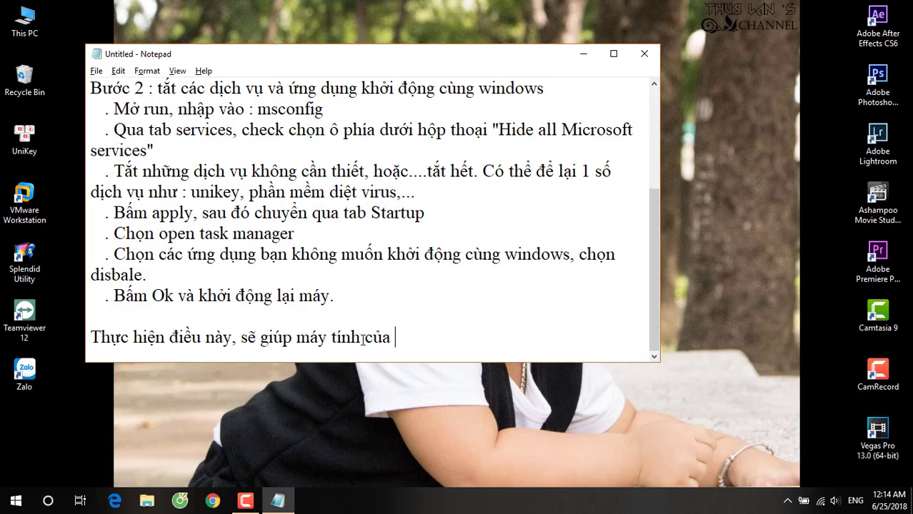
# Step: Continue the closing sentence with "bạn tiết kiệm được khá nhiều dung lượng RAM và"
pyautogui.write('bạn tiết k')
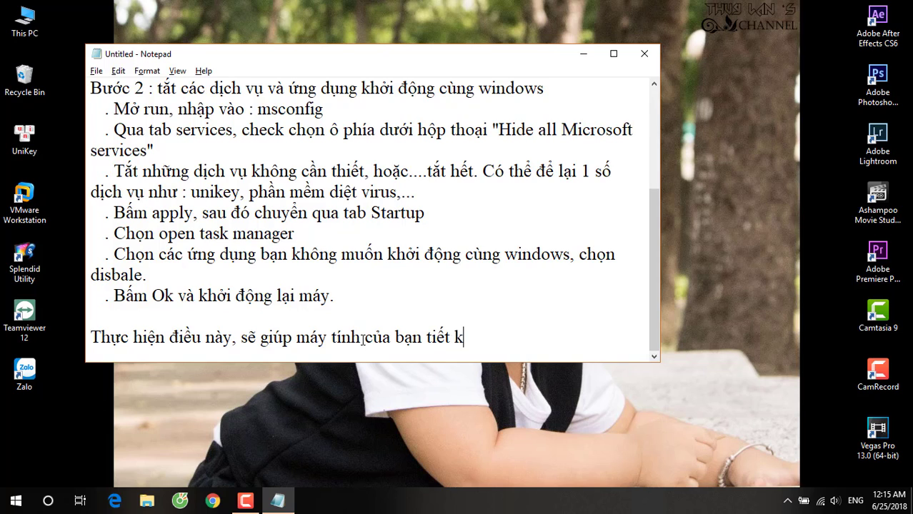
pyautogui.write('iệm đượ')
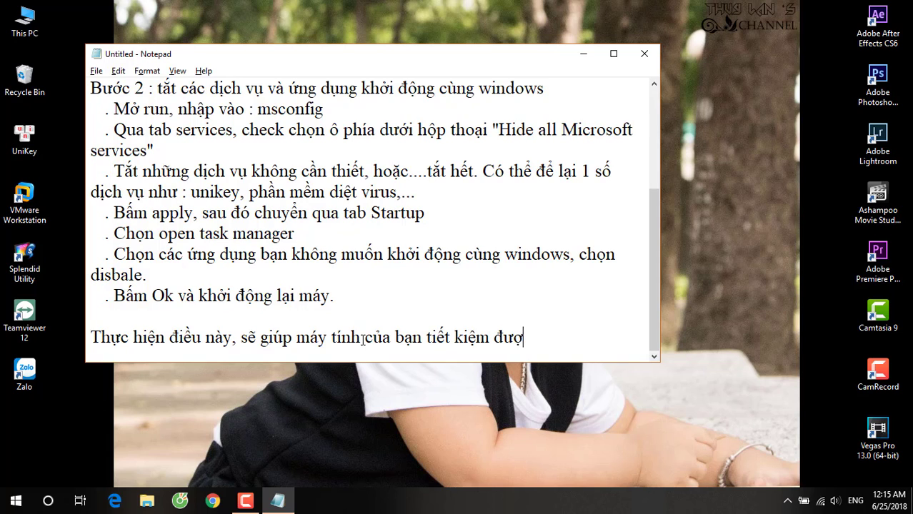
pyautogui.write('c khá nhiều dung ')
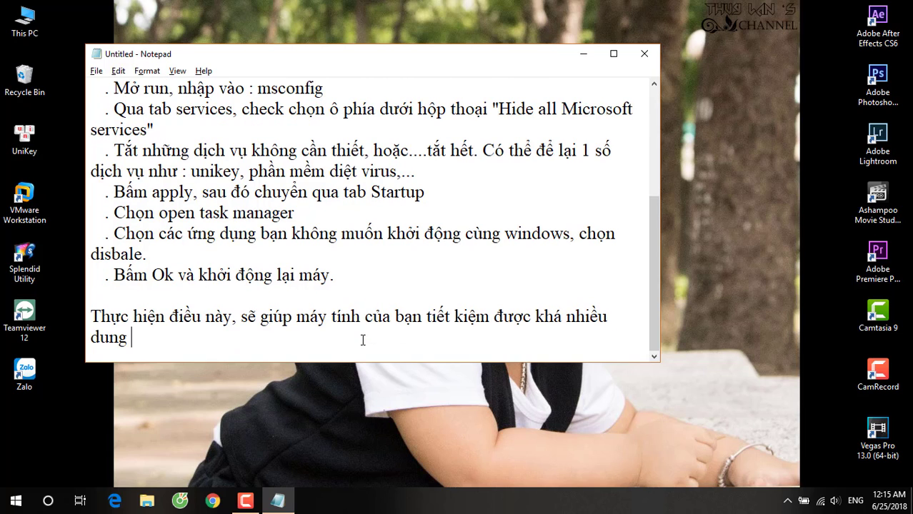
pyautogui.write('lượng RA')
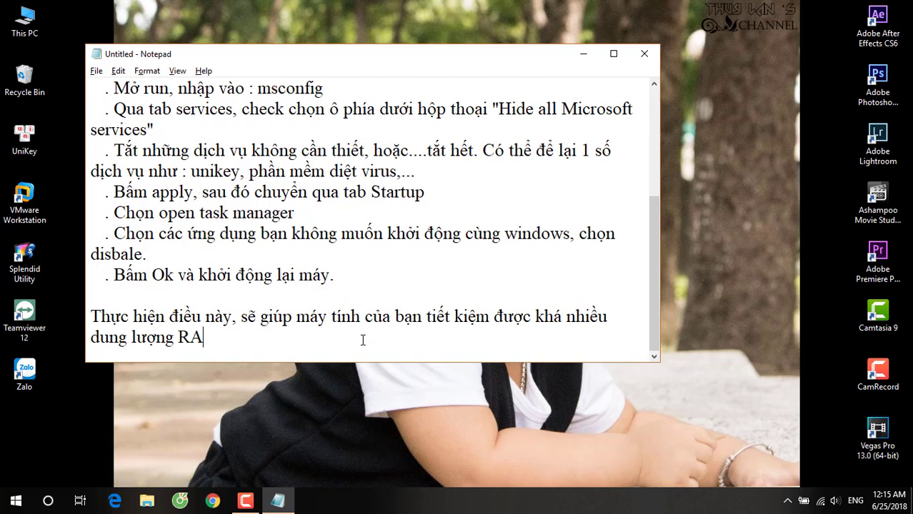
pyautogui.write('M va')
# Step: Finish the closing sentence with "giúp máy hoạt động nhanh hơn." and move the Notepad window closer to the middle of the desktop
pyautogui.write(' giú')
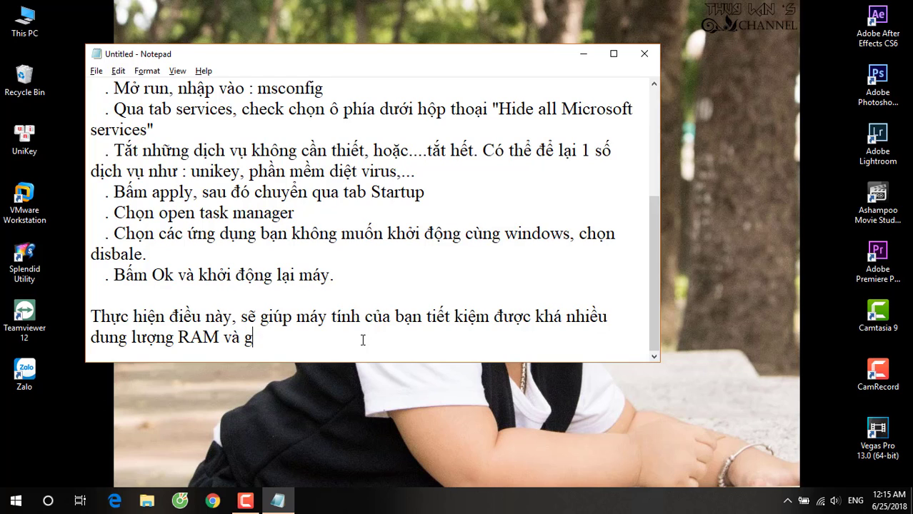
pyautogui.write('p m1y')
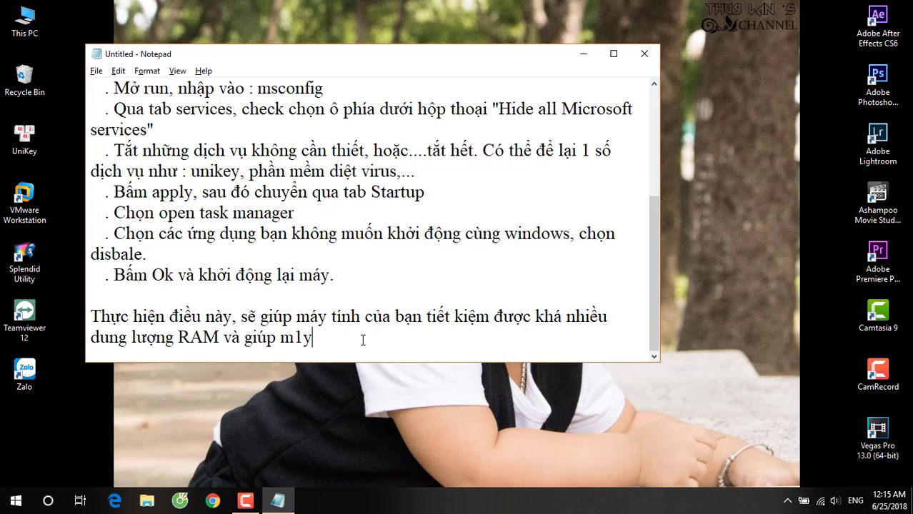
pyautogui.press('BackSpace')
pyautogui.press('BackSpace')
pyautogui.press('BackSpace')
pyautogui.write('áy hoạt độn')
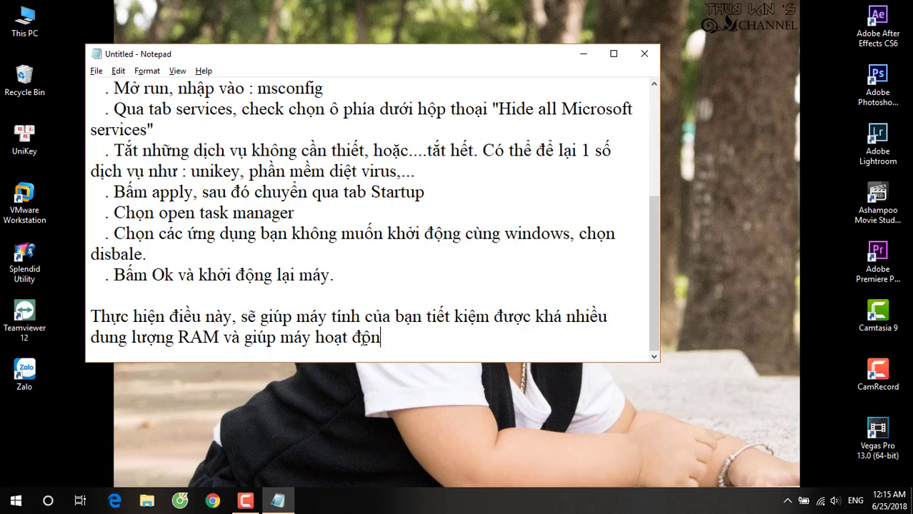
pyautogui.write('g nhanh hơn.')
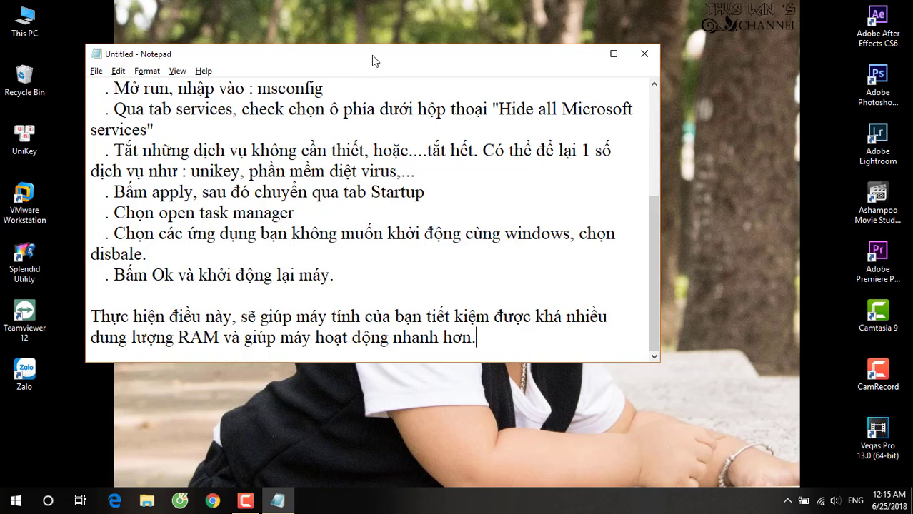
pyautogui.moveTo(372, 55); pyautogui.dragTo(439, 67)
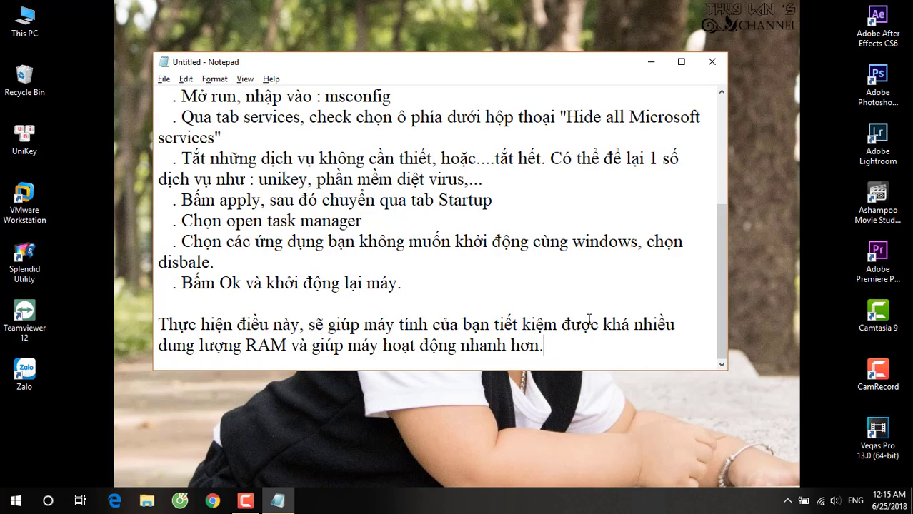
# Step: Bring up the screen recorder and close the untitled Notepad guide without saving it
pyautogui.click(253, 495)
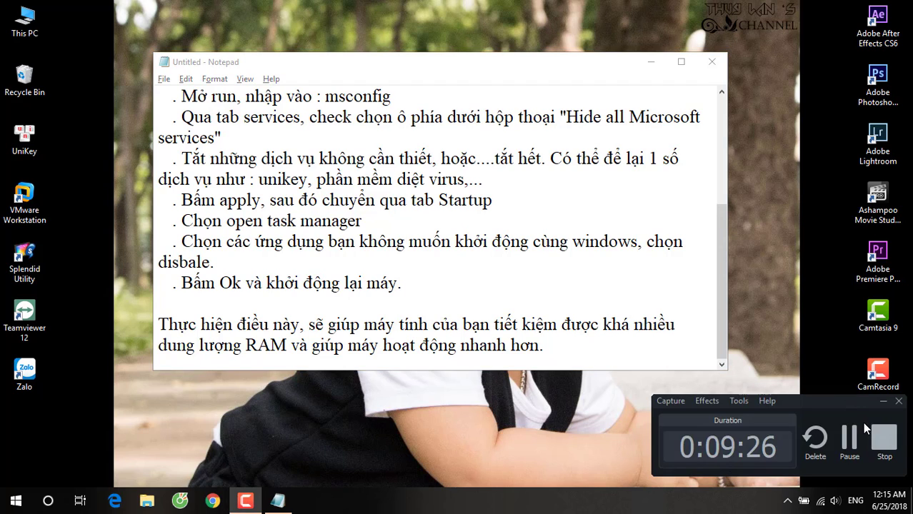
pyautogui.click(711, 62)
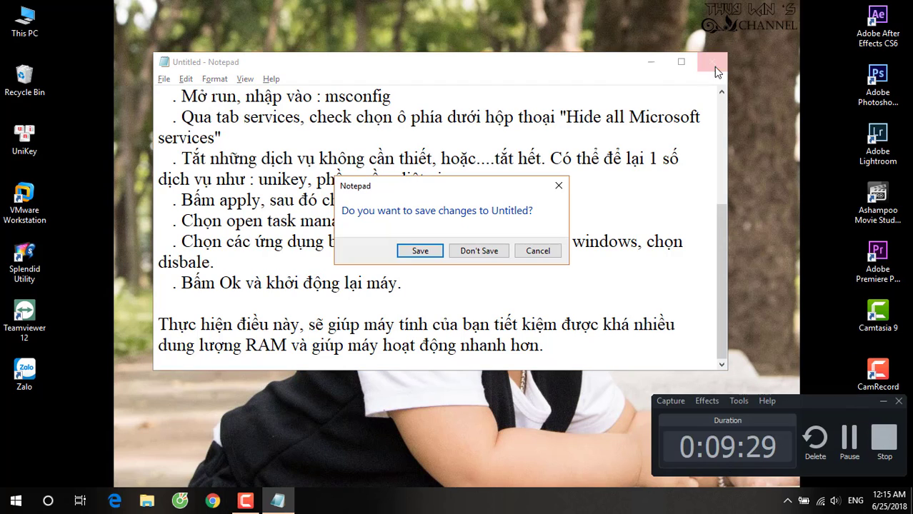
pyautogui.click(490, 255)
# Step: Refresh the desktop and stop the screen recording
pyautogui.rightClick(657, 86)
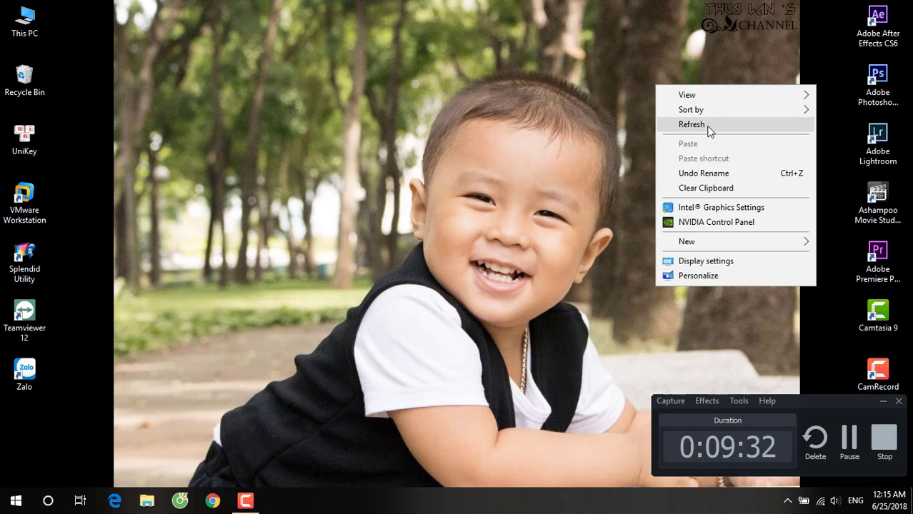
pyautogui.click(709, 126)
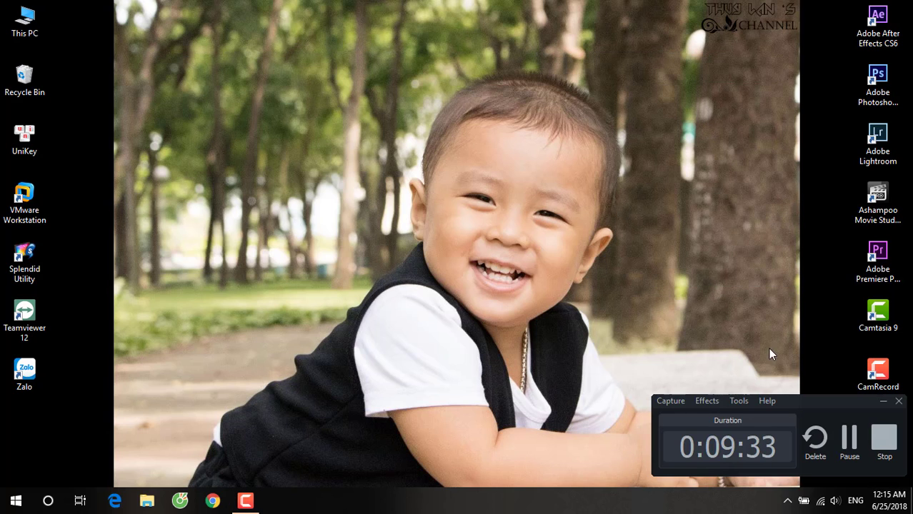
pyautogui.click(886, 447)
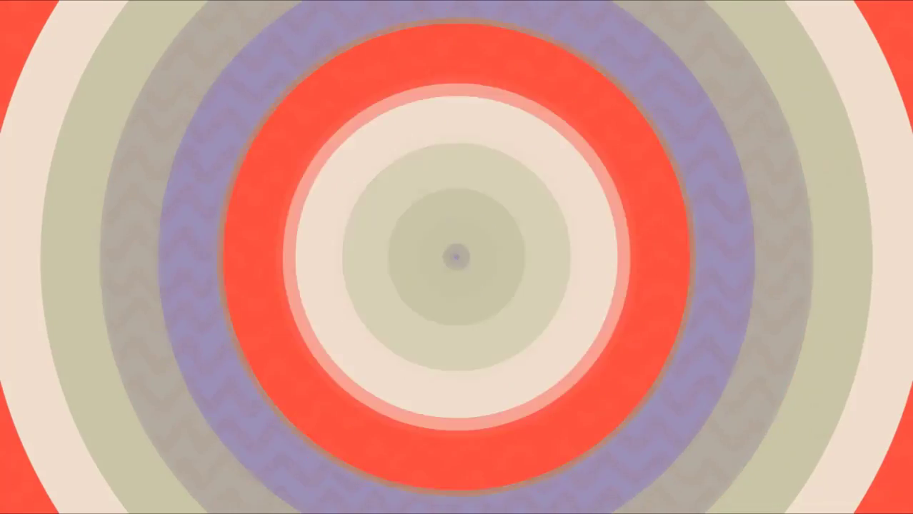